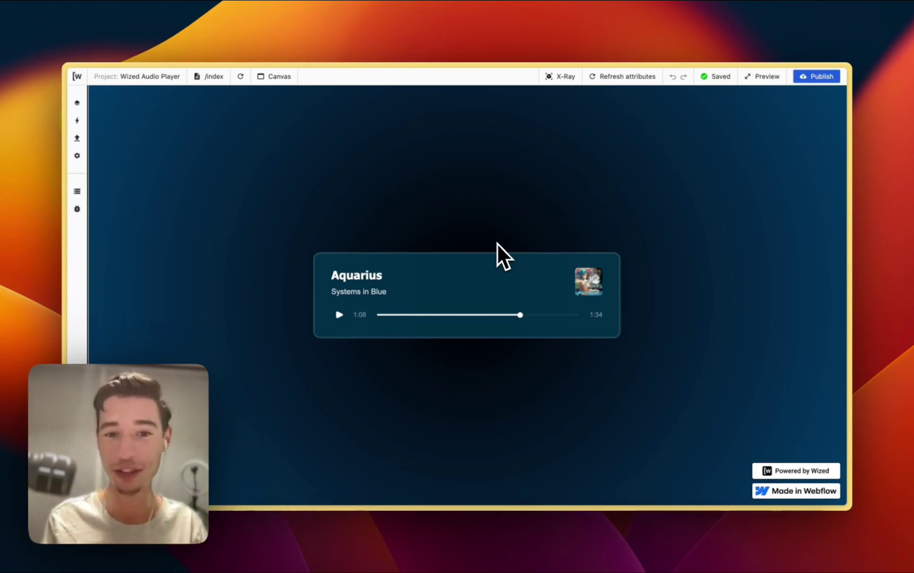
Step: Play Aquarius on the preview card, rewind to about 1:14, and pause at 1:17
left_click(340, 316)
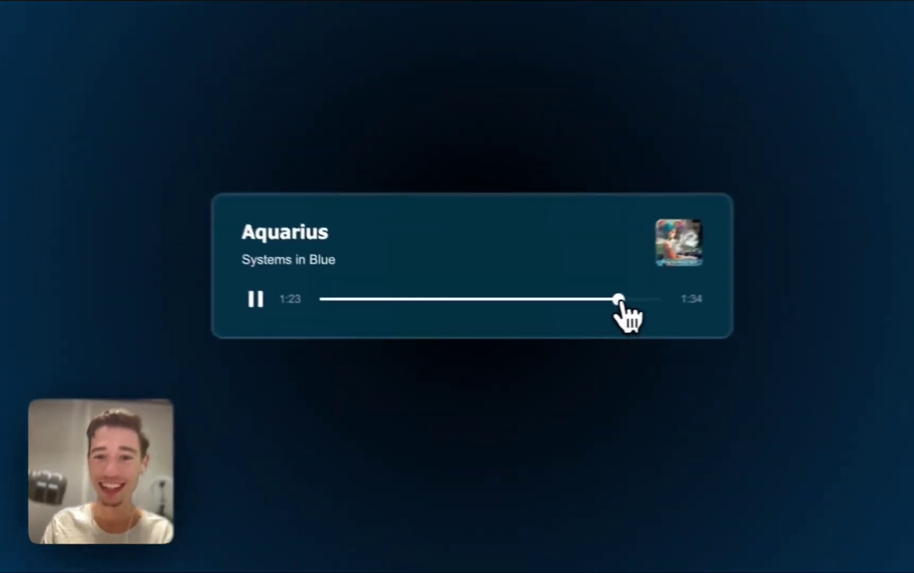
left_click(537, 315)
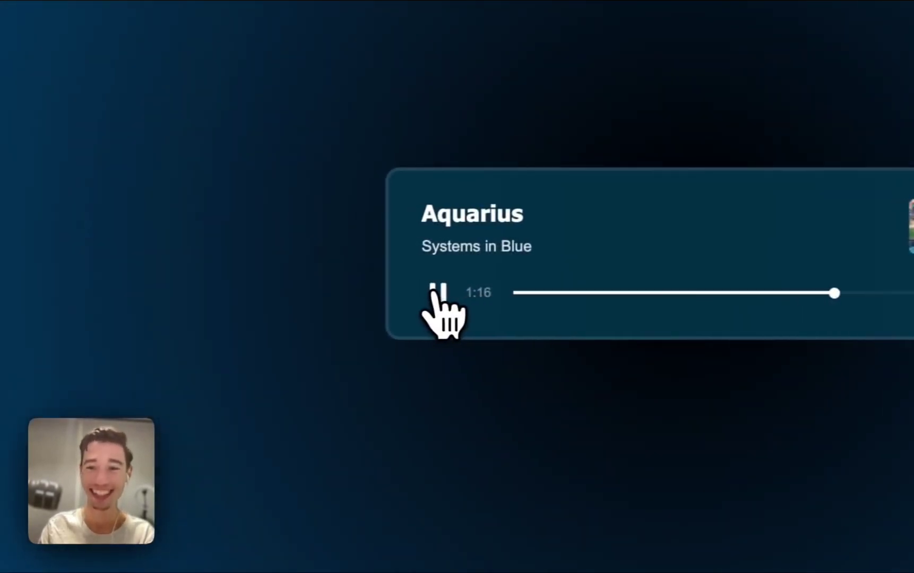
left_click(438, 292)
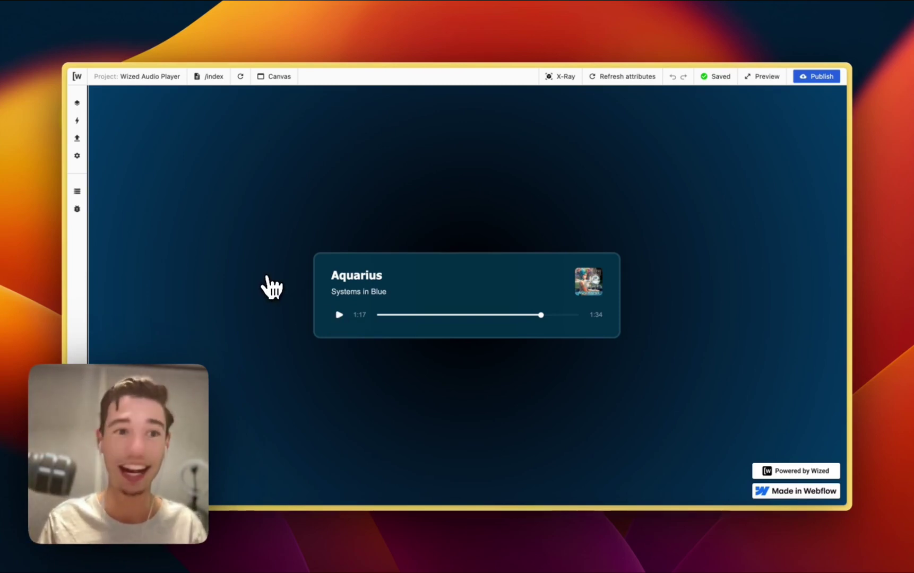
Step: In Webflow, inspect sp-track-wrapper's custom attributes, including wized-skeleton set to 1300
mouse_move(69, 159)
left_click(89, 127)
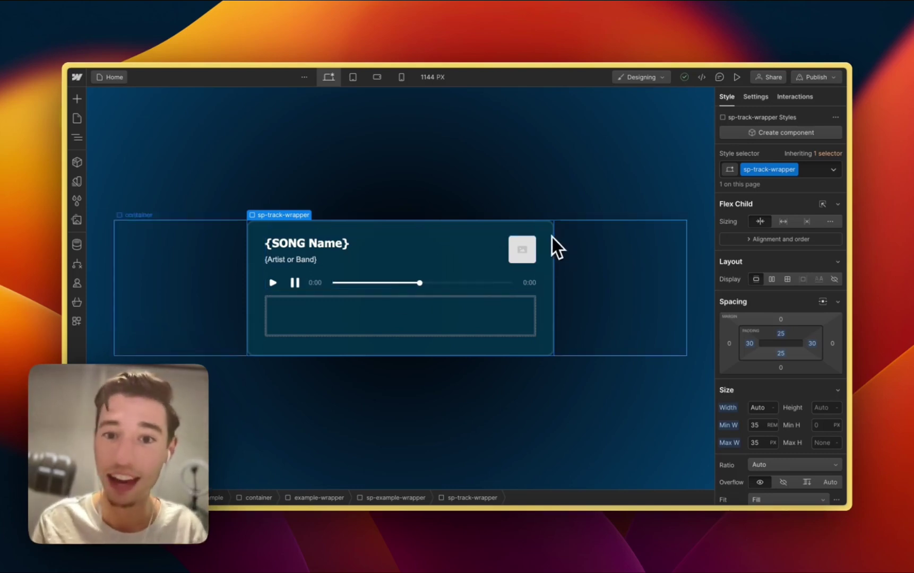
left_click(755, 98)
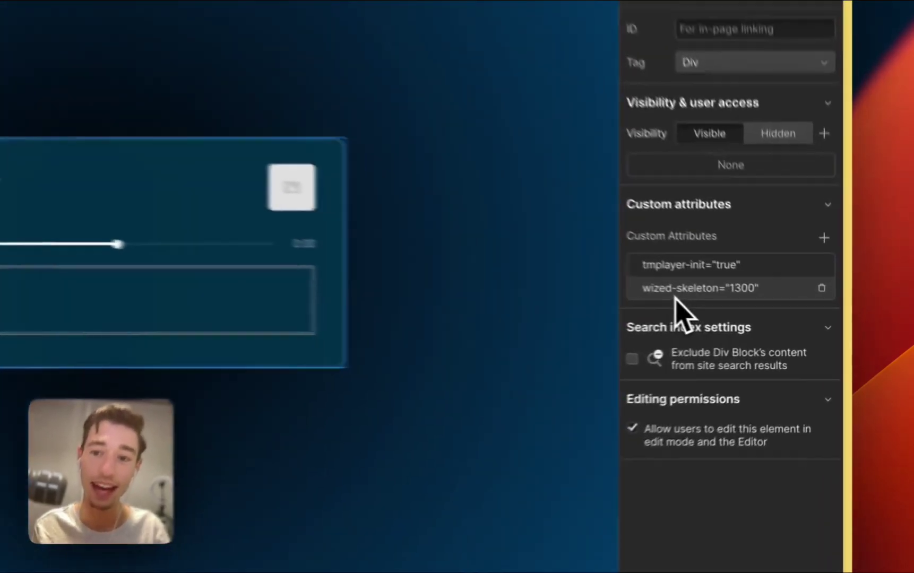
left_click(749, 313)
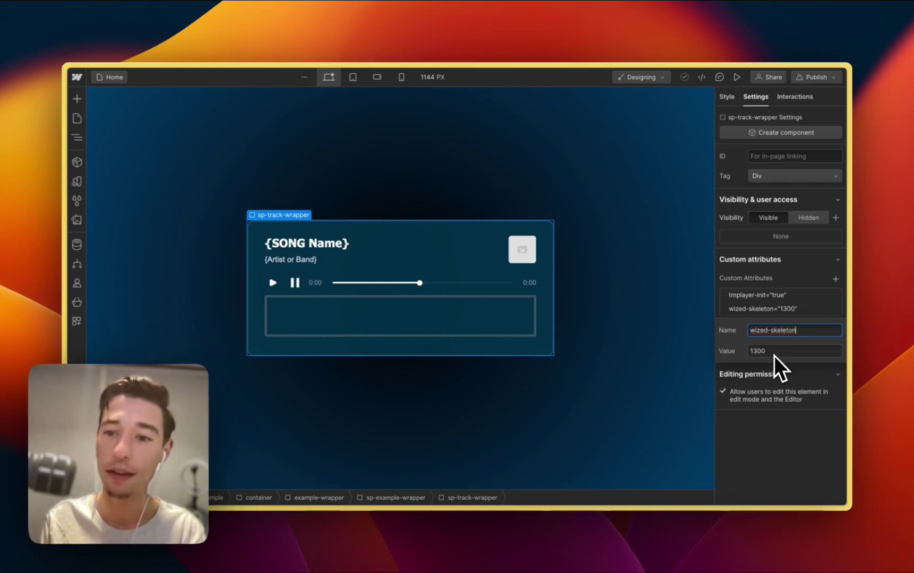
left_click(799, 293)
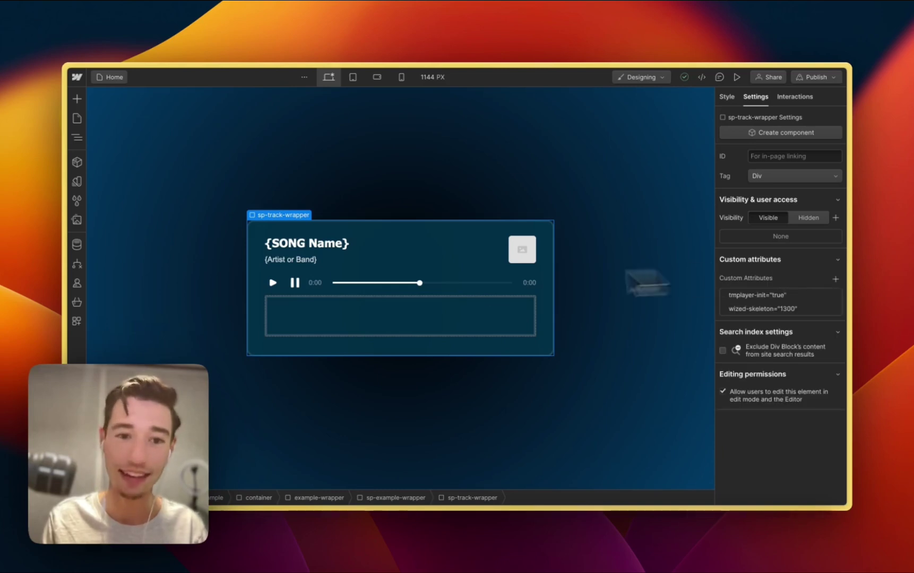
Step: Inspect the pause icon, play icon, progress head and cover image on the Webflow canvas
left_click(295, 282)
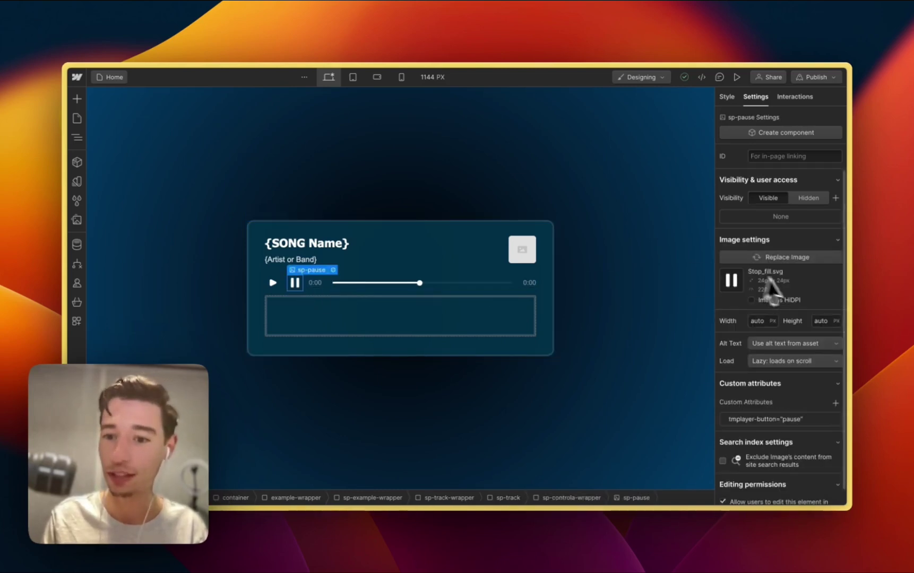
left_click(274, 284)
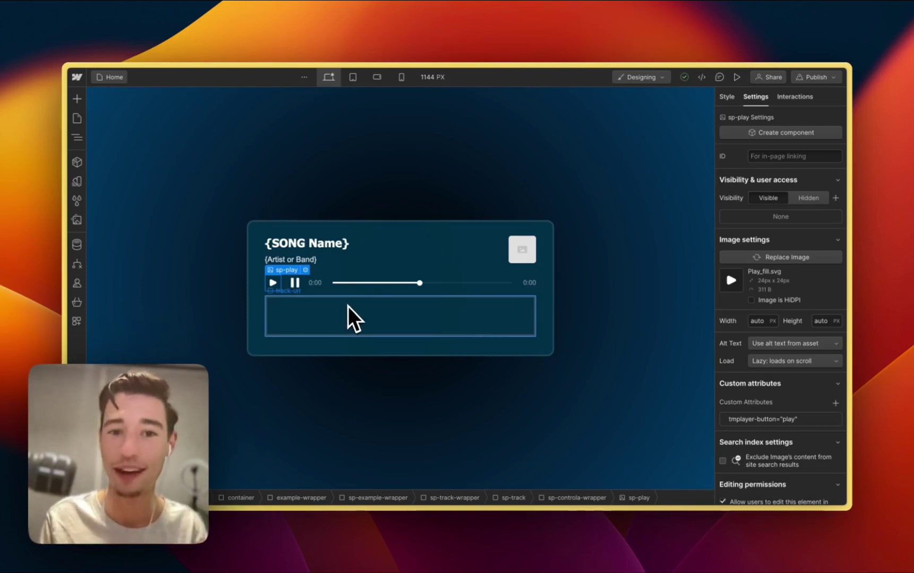
left_click(420, 286)
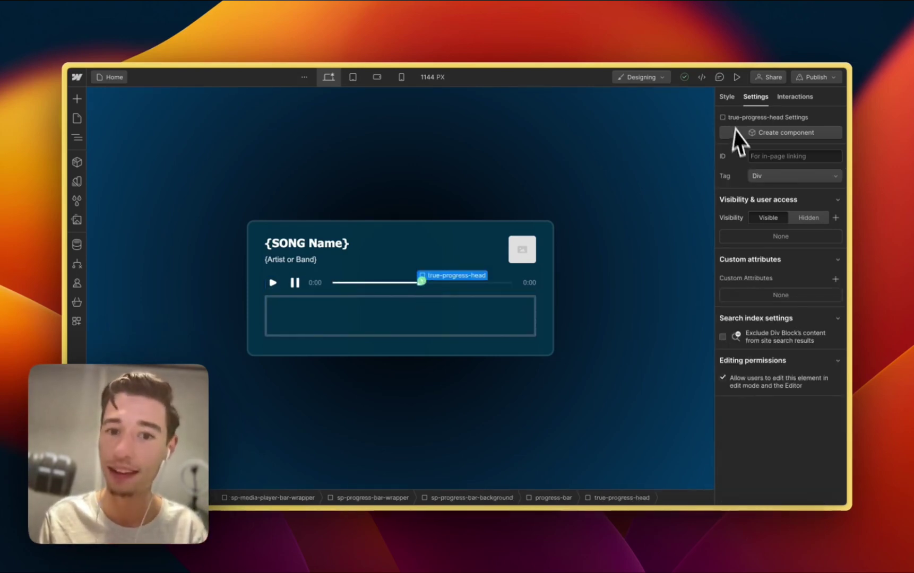
left_click(530, 246)
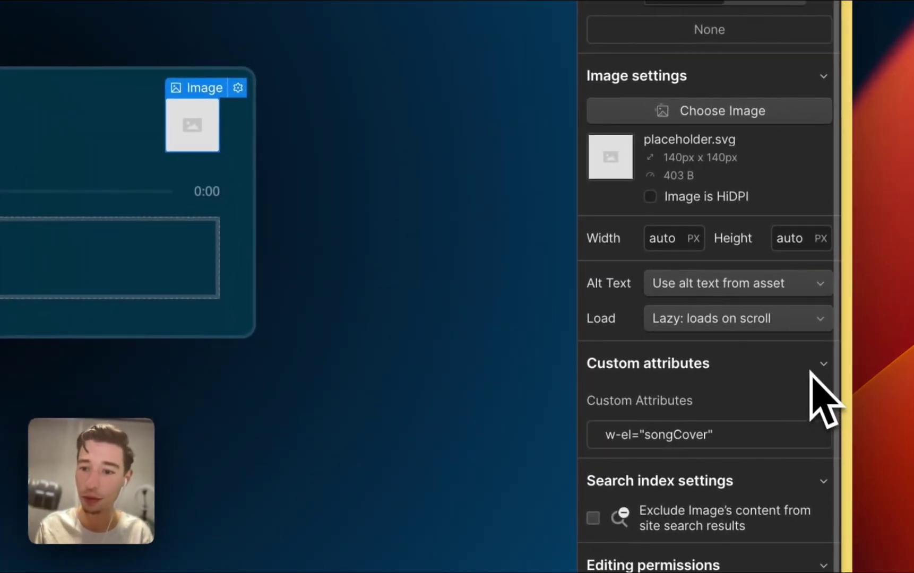
Step: Review the songCover, songName and songArtist w-el attributes and the track-url box's attributes
left_click(764, 437)
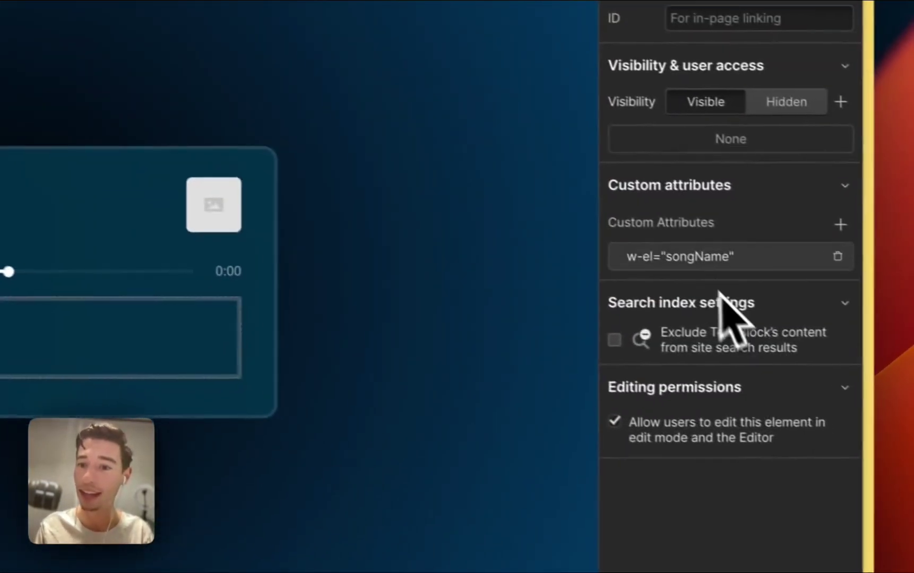
left_click(676, 253)
left_click(675, 254)
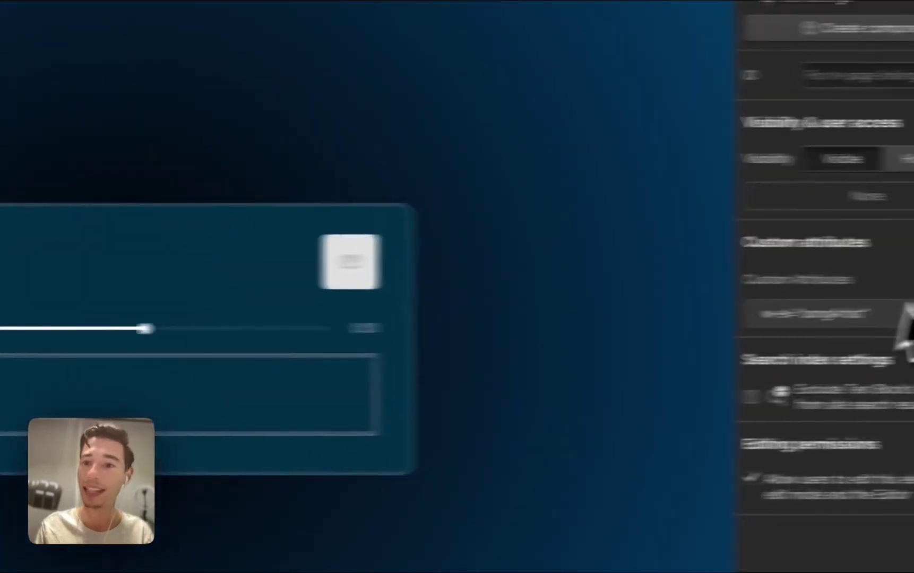
left_click(864, 316)
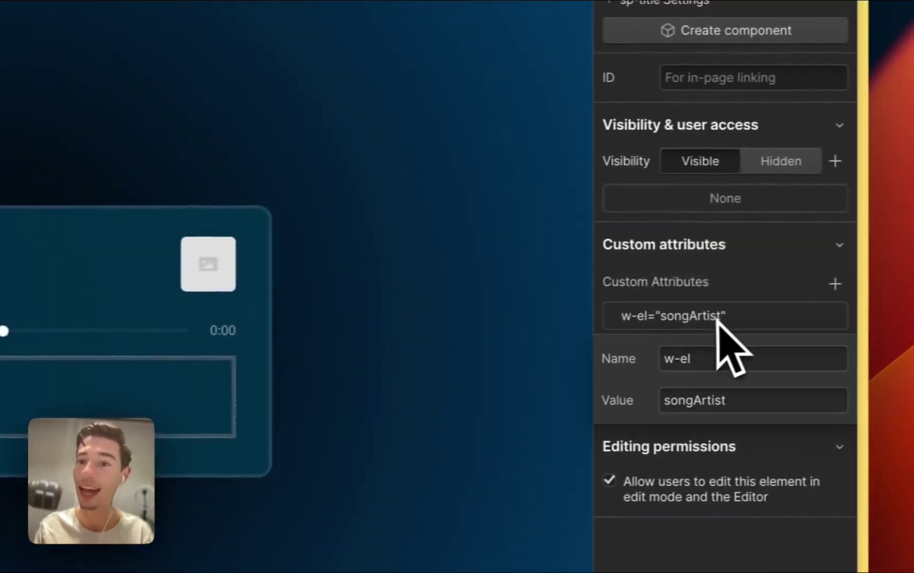
left_click(862, 317)
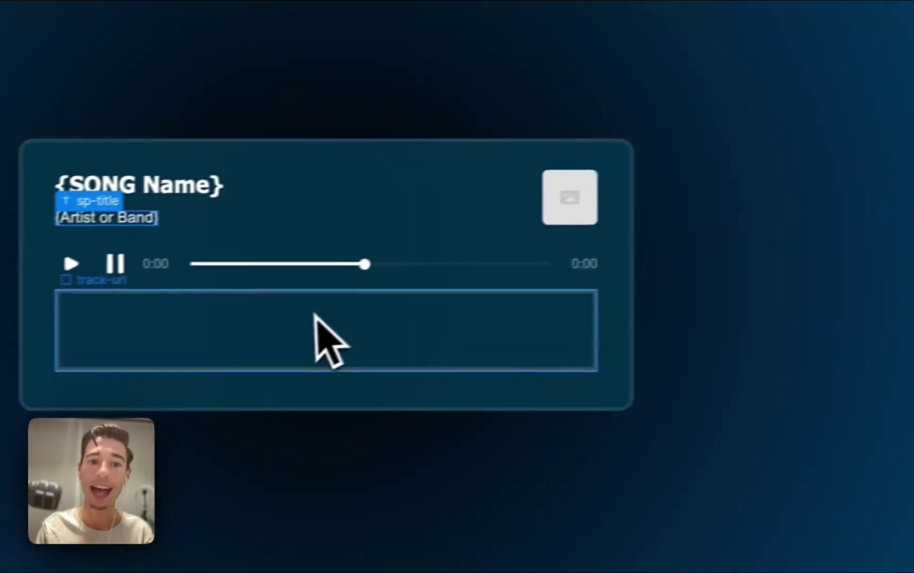
left_click(318, 374)
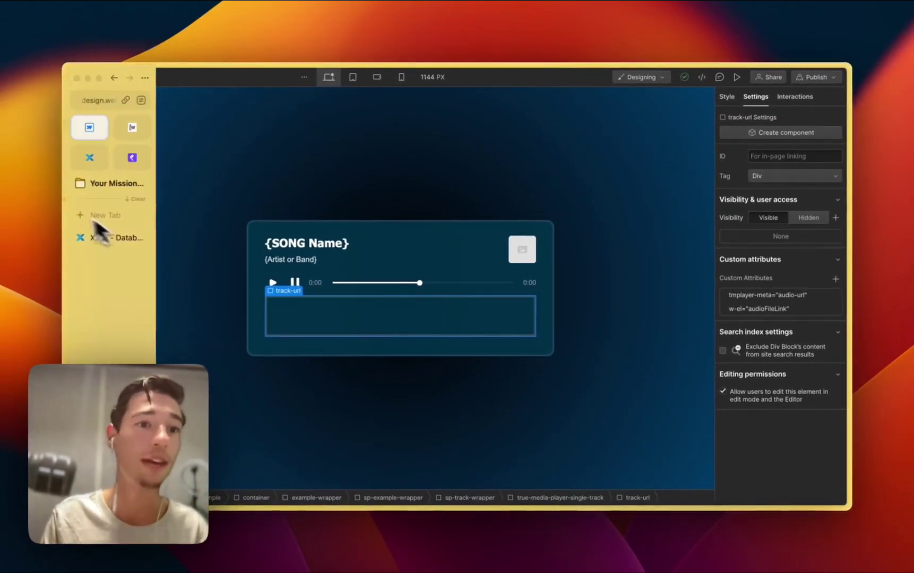
Step: In Wized, open the 1. Load Song via API action under Audio Player / System
left_click(132, 125)
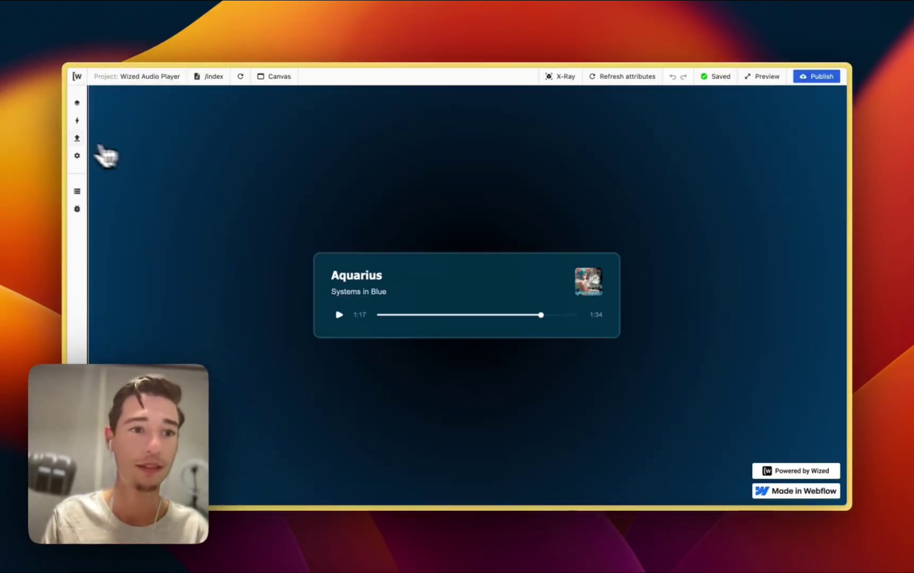
left_click(78, 138)
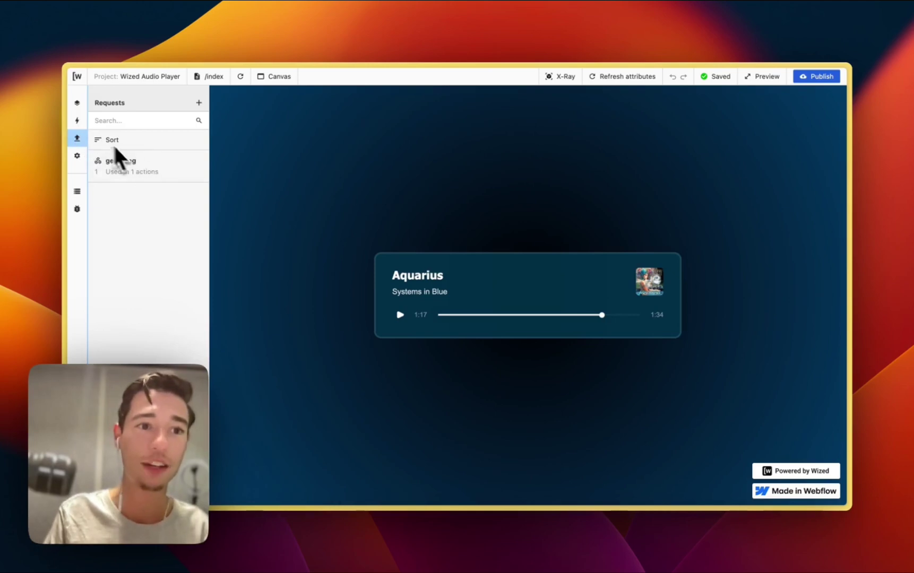
left_click(77, 121)
left_click(199, 158)
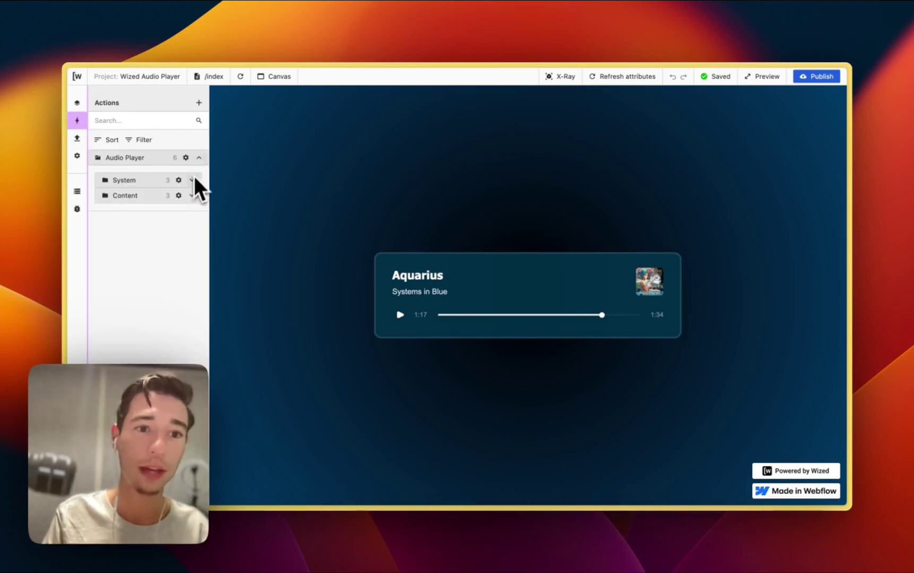
left_click(192, 181)
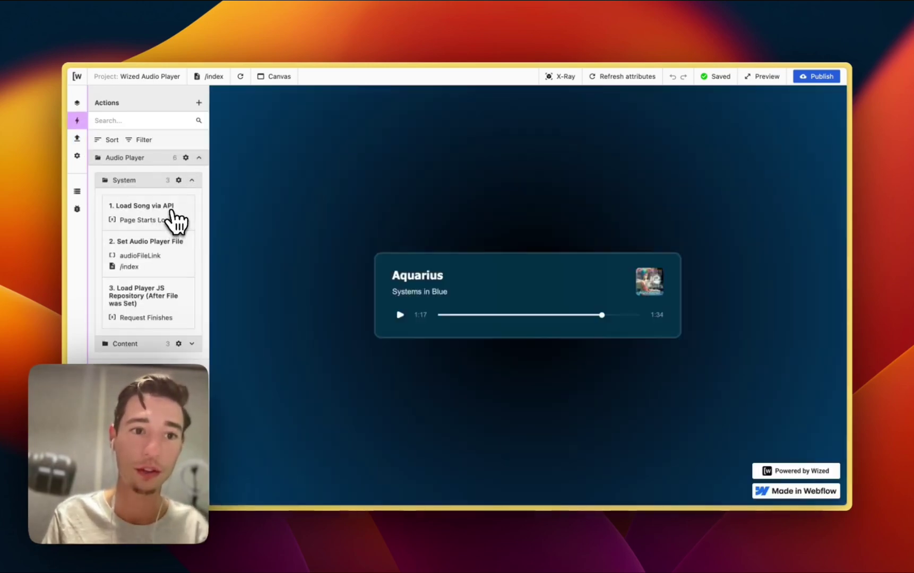
left_click(173, 214)
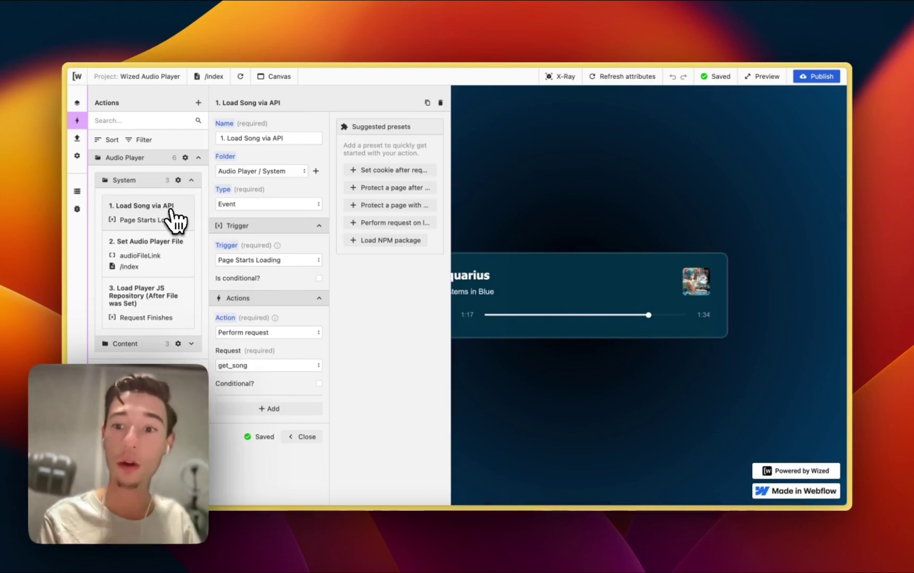
Step: Check the canvas URL parameters, where song is set to aquarius
left_click(215, 77)
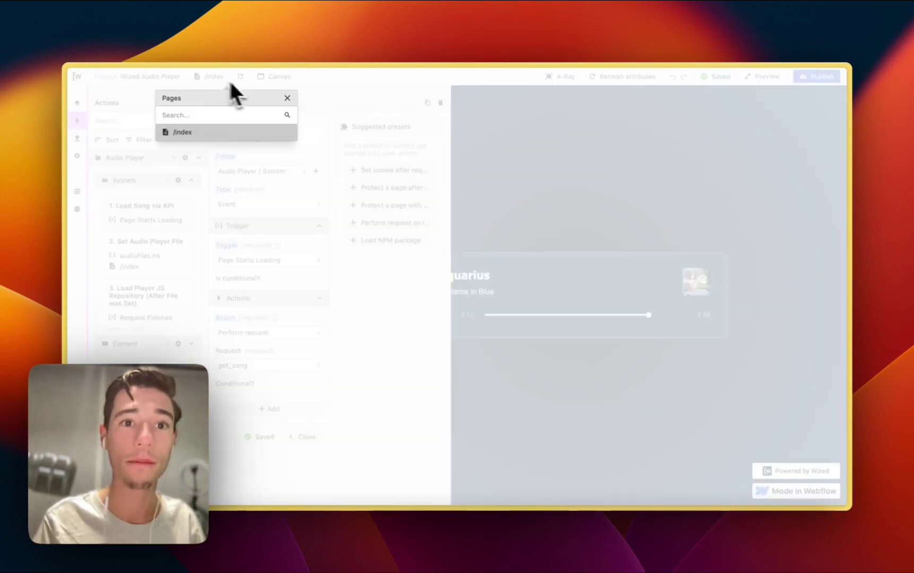
left_click(289, 98)
left_click(276, 76)
double_click(209, 239)
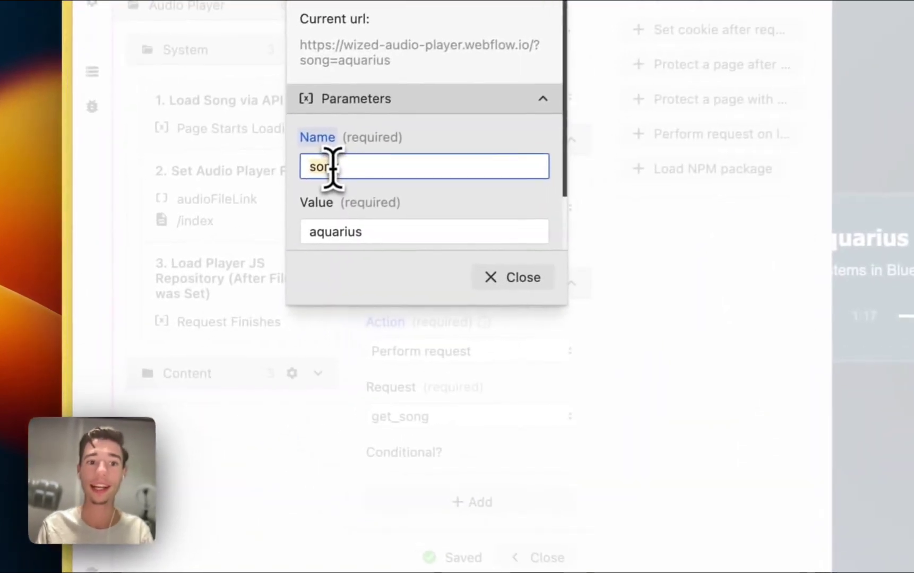
double_click(358, 234)
left_click(526, 279)
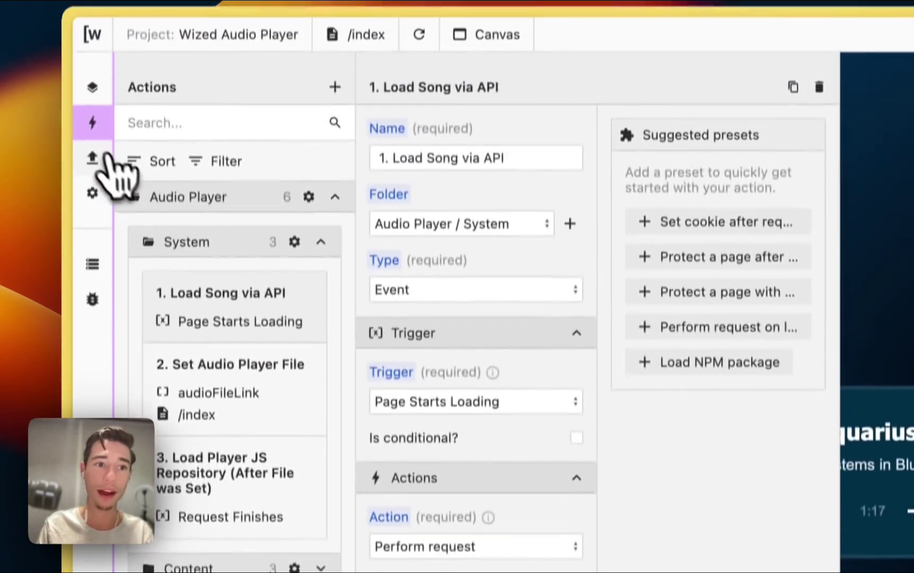
Step: Open the get_song request and check the Xano songs table it queries
left_click(98, 172)
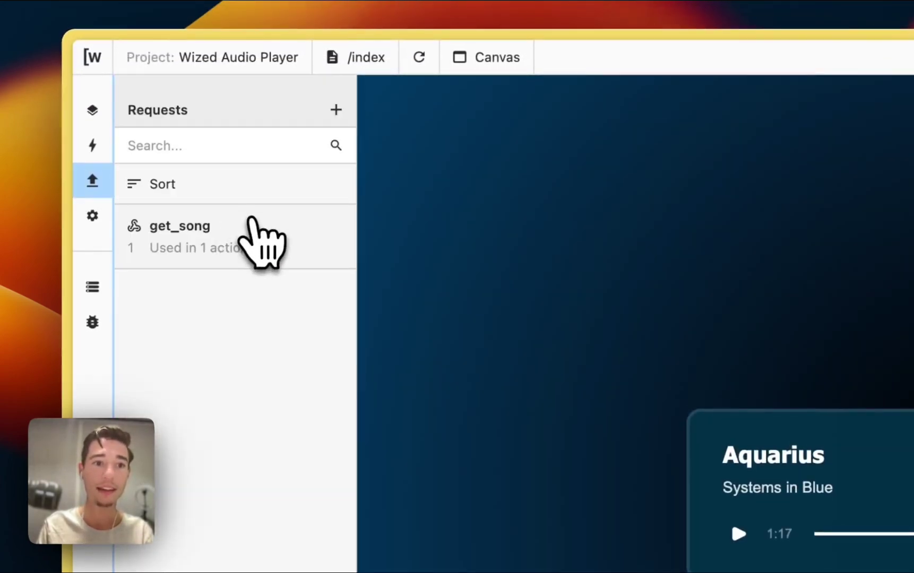
left_click(253, 225)
scroll(398, 372, "down", 3)
mouse_move(146, 354)
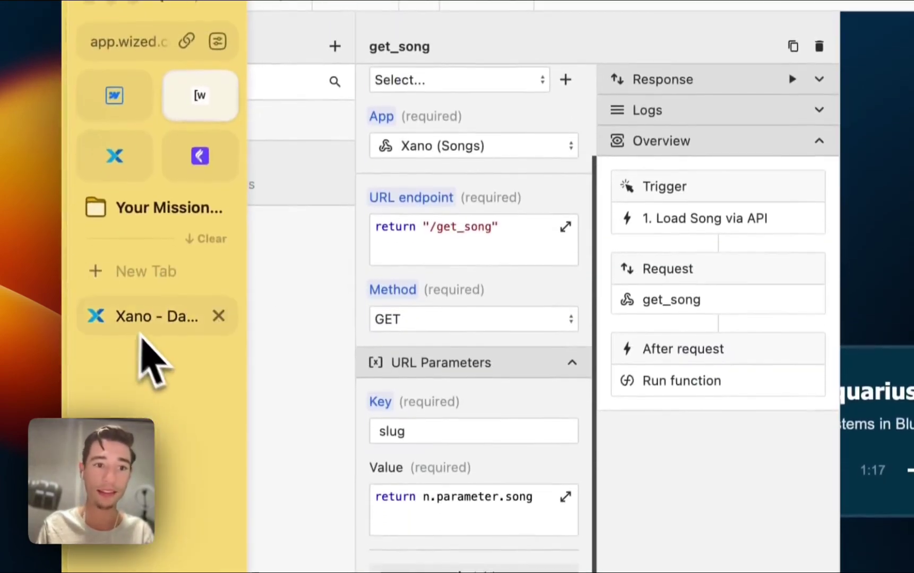
left_click(146, 431)
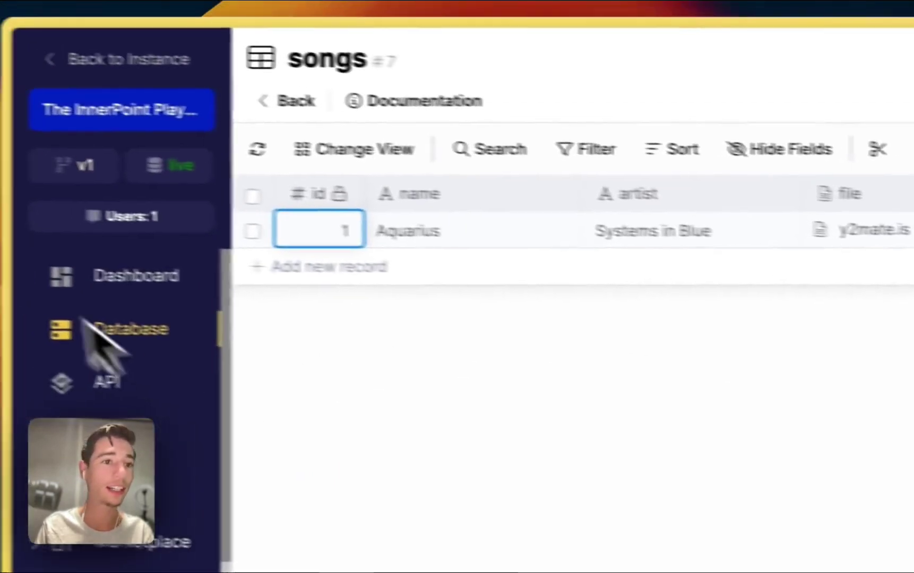
mouse_move(112, 285)
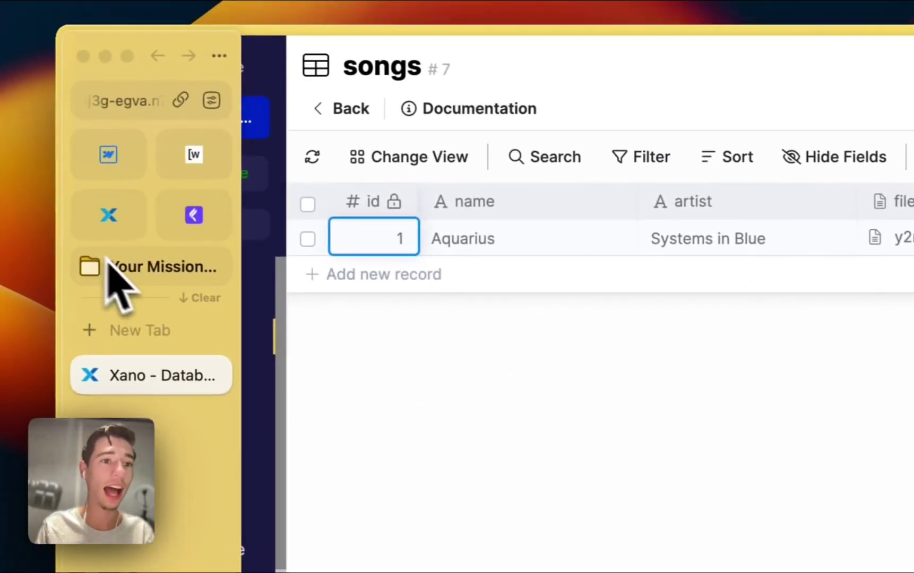
left_click(208, 207)
Step: Confirm the slug value resolves to aquarius and browse the request's 200 response data
double_click(430, 516)
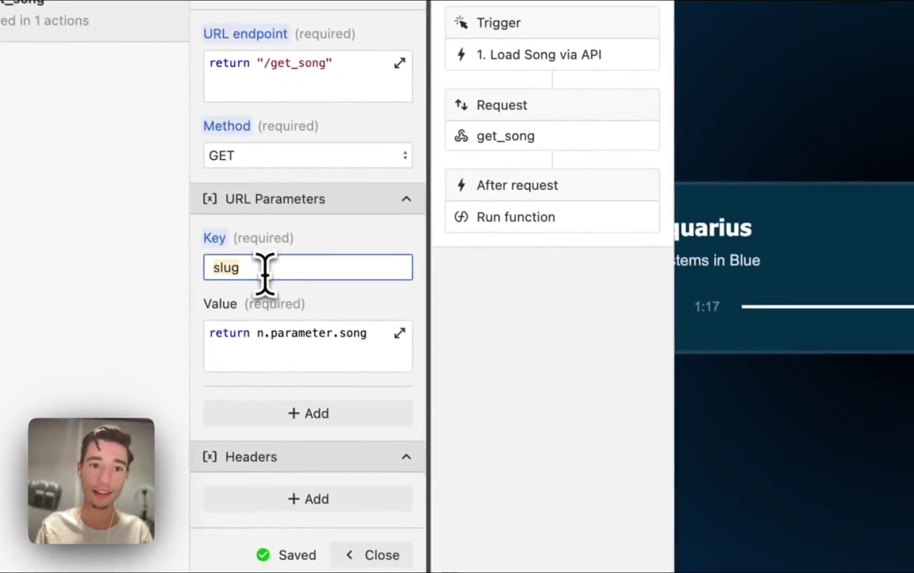
left_click(336, 342)
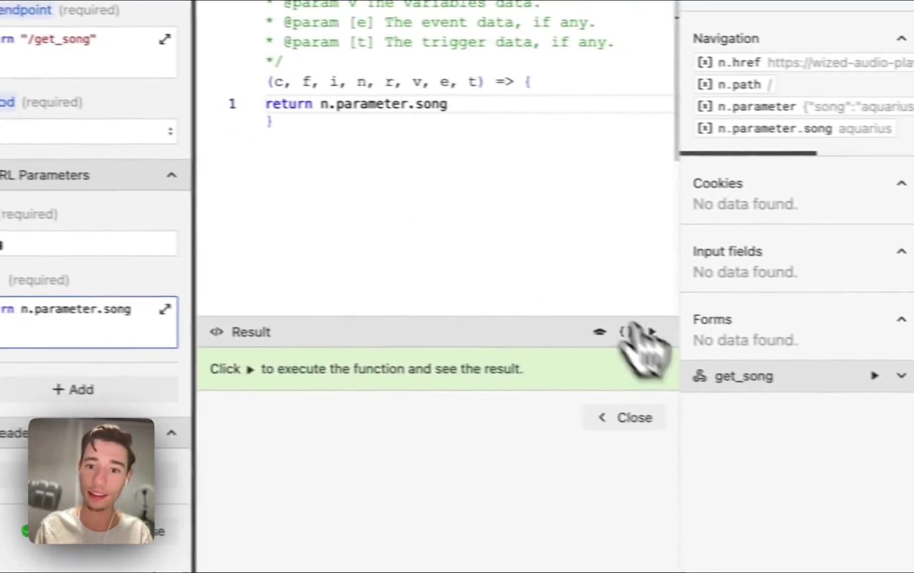
left_click(620, 329)
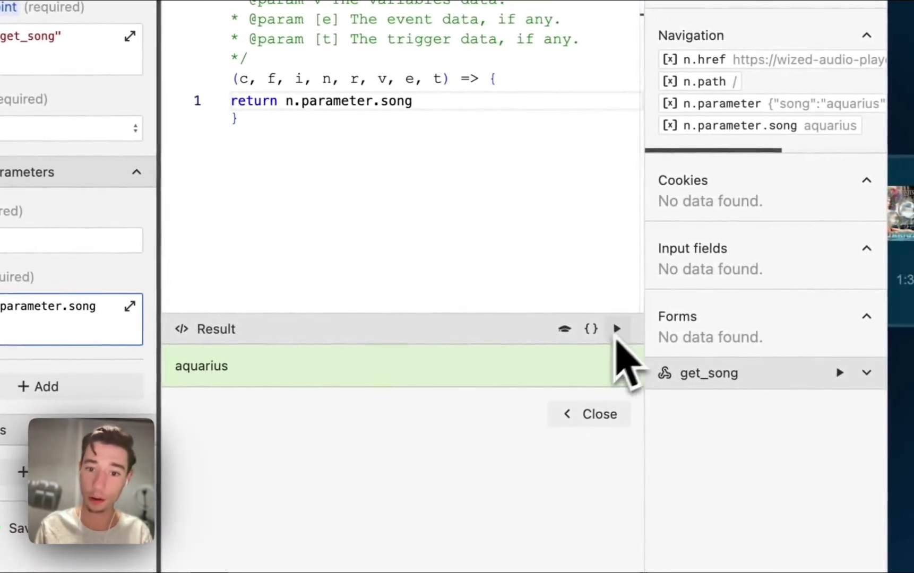
left_click(594, 415)
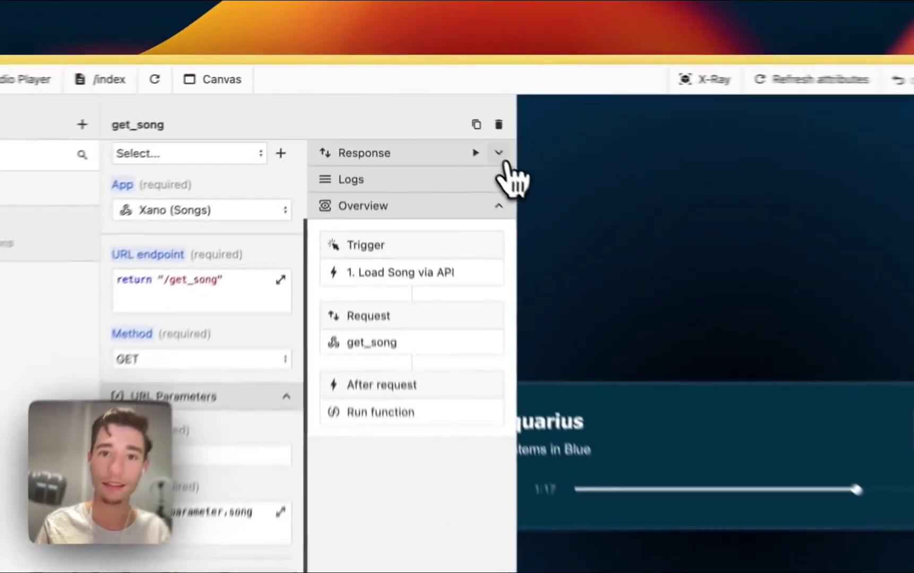
left_click(441, 118)
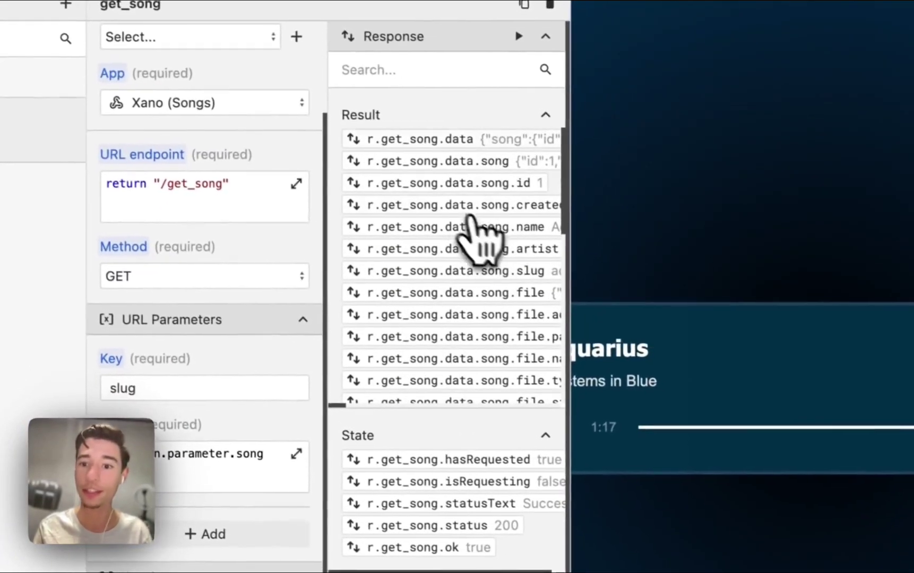
scroll(468, 297, "down", 5)
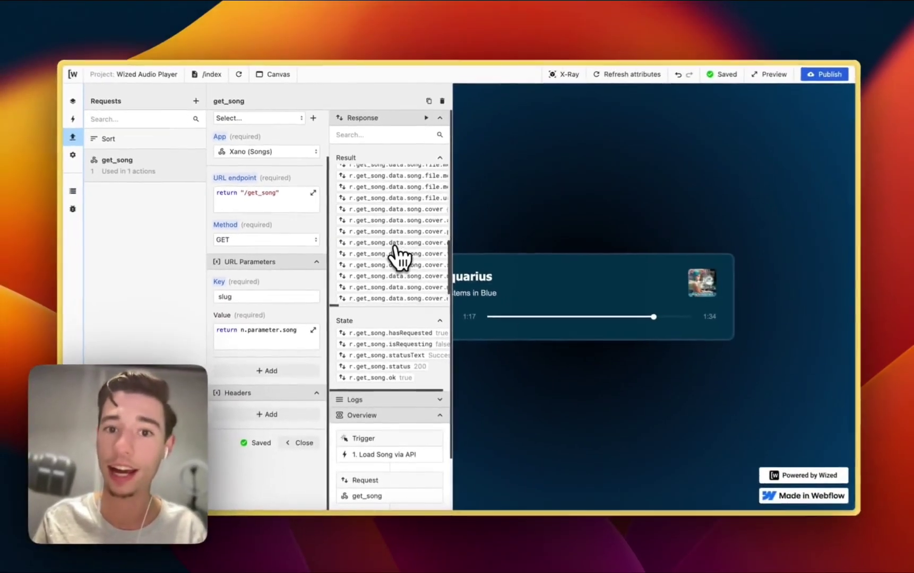
scroll(397, 258, "right", 3)
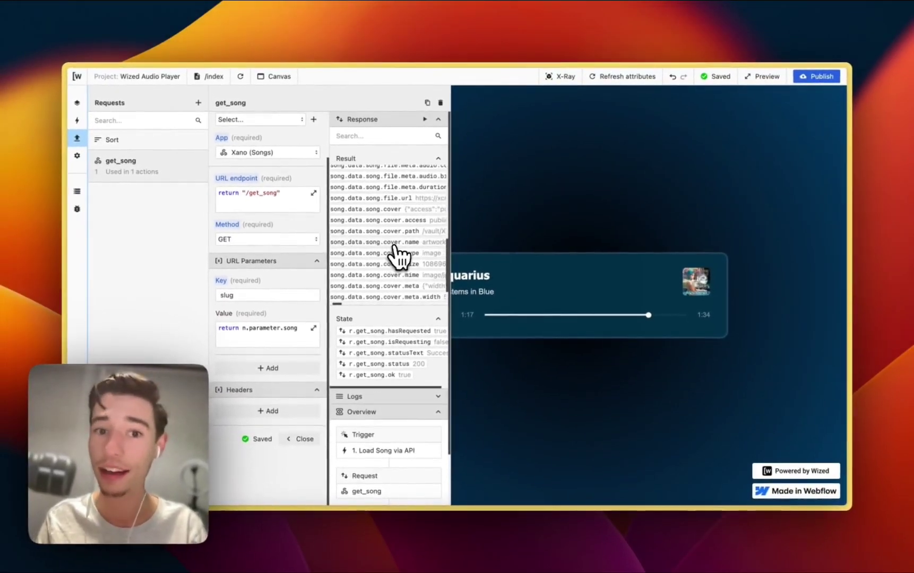
Step: Close get_song, play and pause the preview, and open 2. Set Audio Player File
left_click(305, 440)
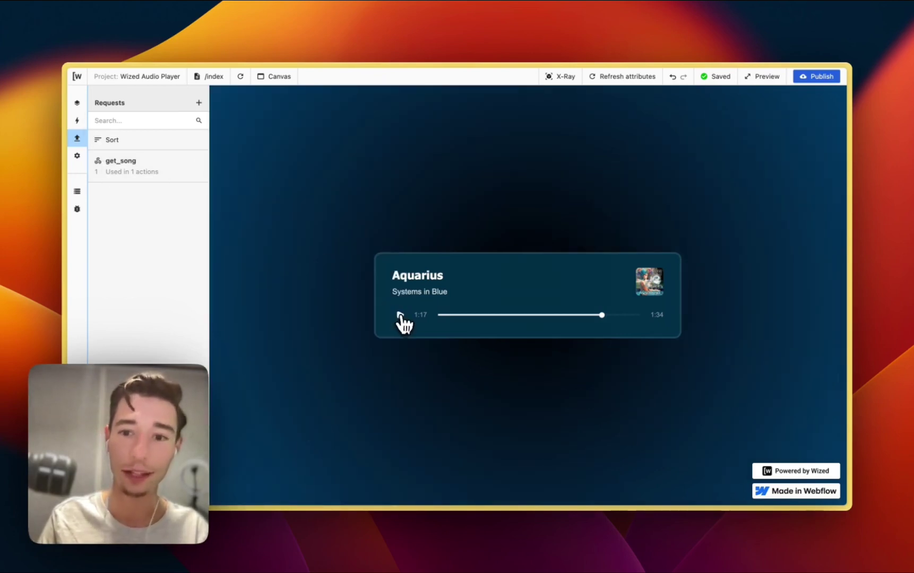
left_click(401, 316)
left_click(401, 316)
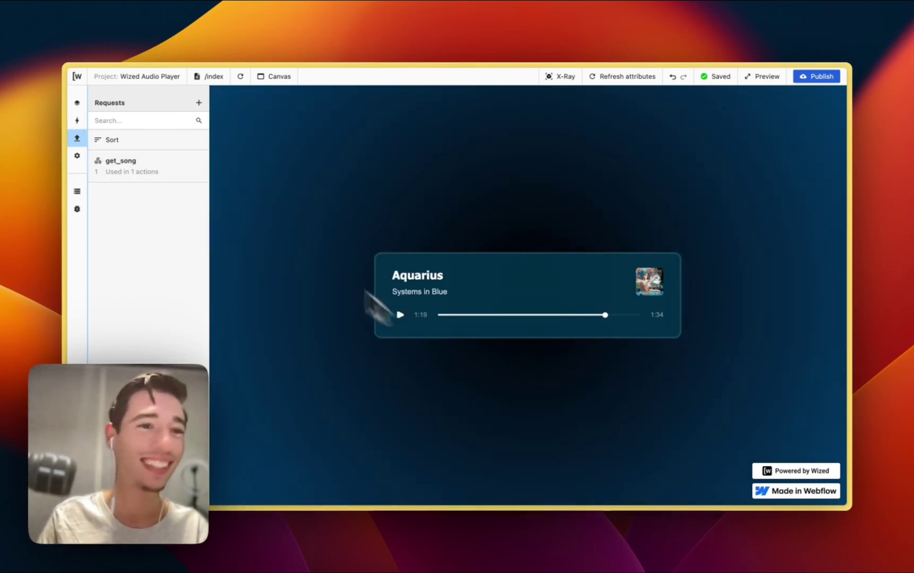
left_click(77, 121)
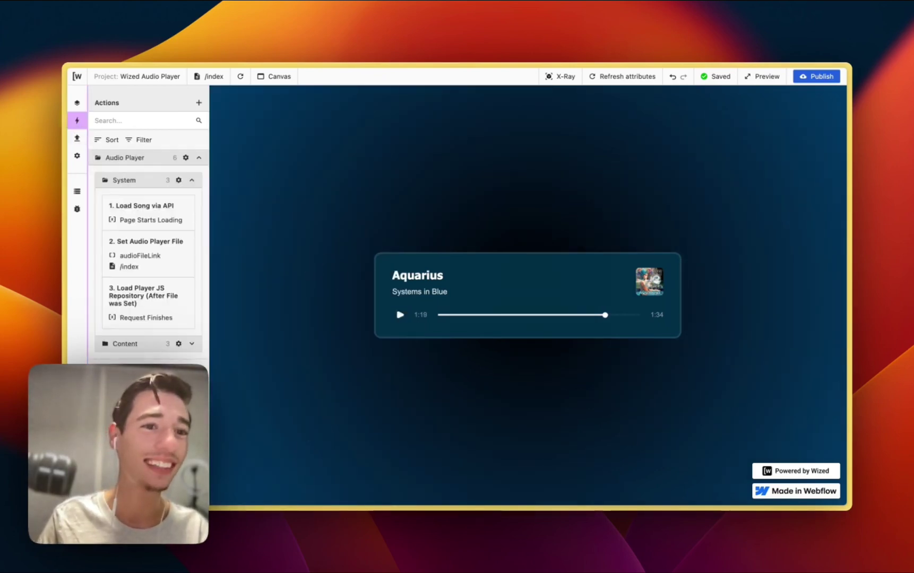
left_click(180, 219)
left_click(180, 244)
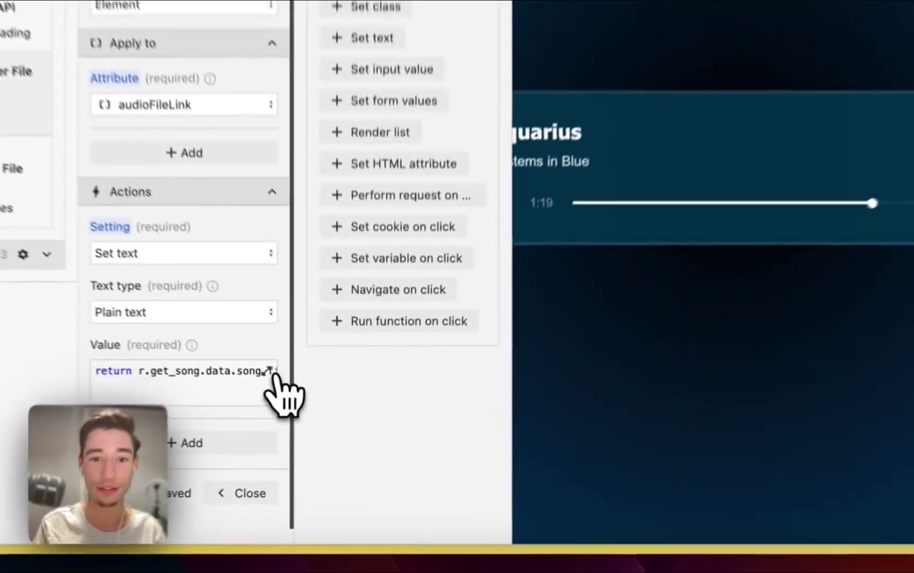
Step: Run the file value function and load the resulting Aquarius MP3 URL in a new tab
left_click(267, 371)
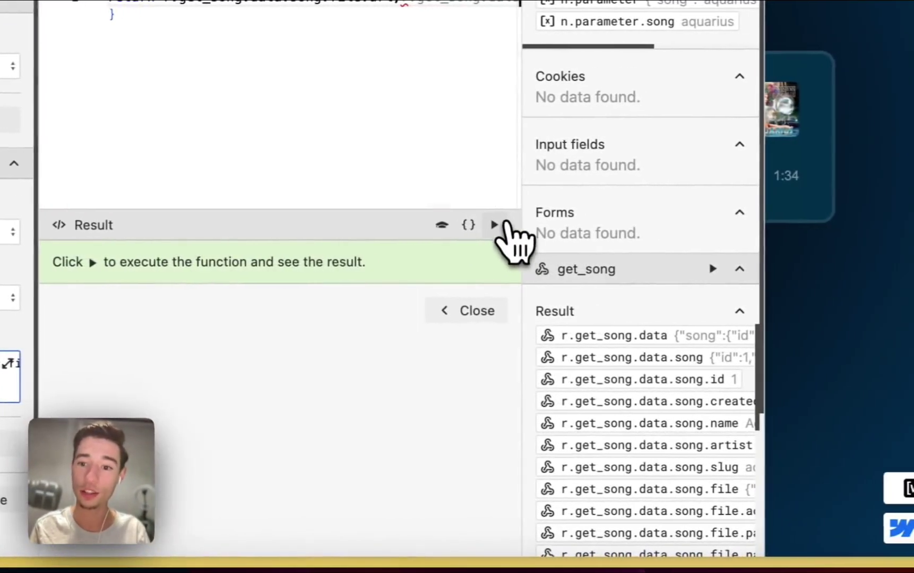
left_click(489, 225)
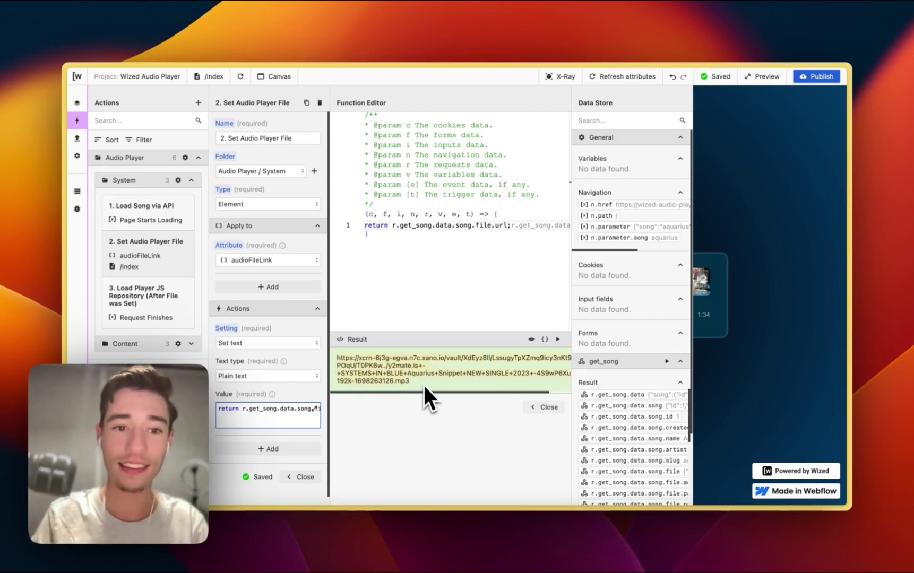
left_click(85, 215)
key("super+v")
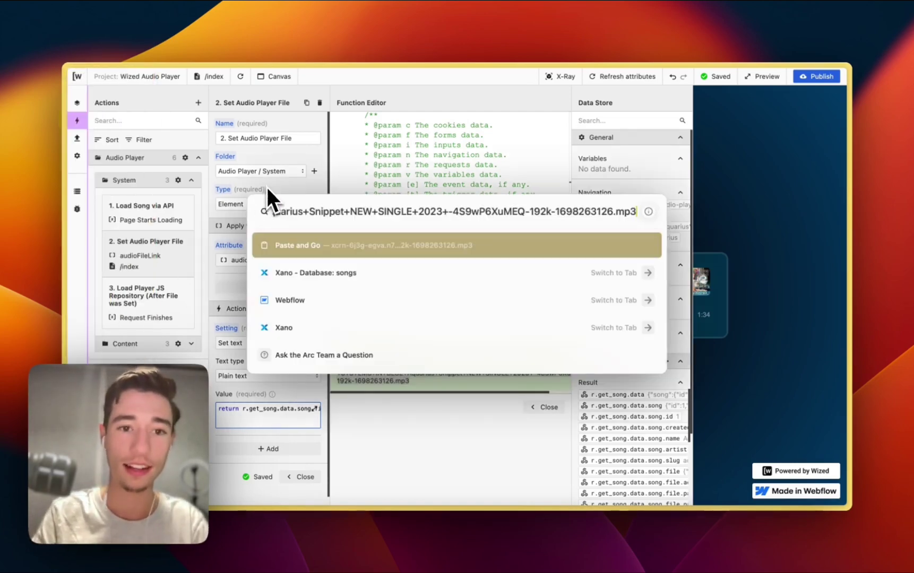
key("Return")
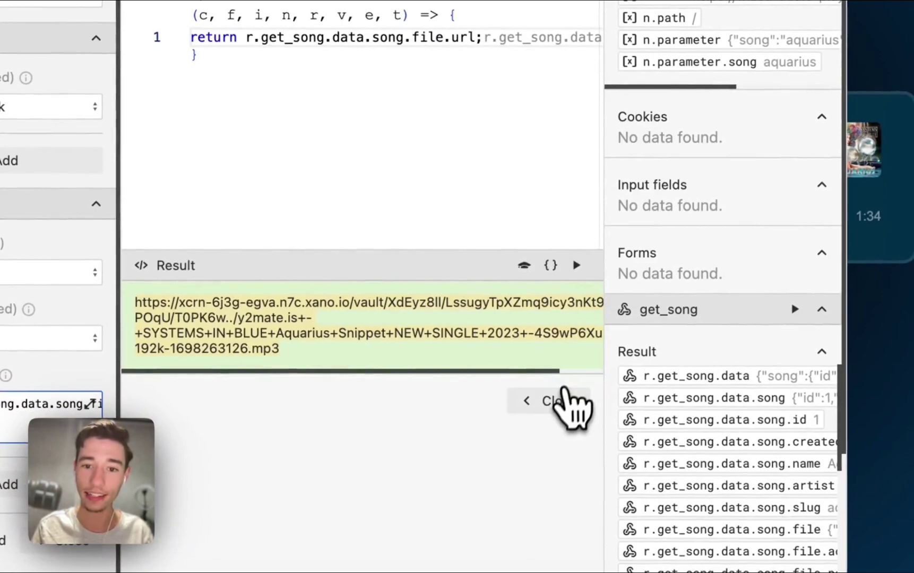
left_click(565, 400)
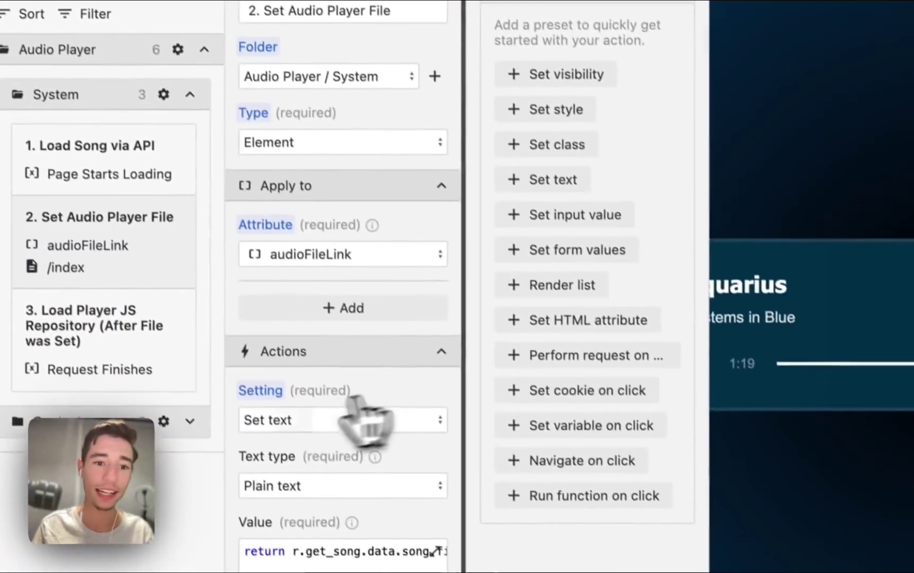
Step: In the Webflow Designer, inspect the track-url block's w-el attribute set to audioFileLink
mouse_move(0, 115)
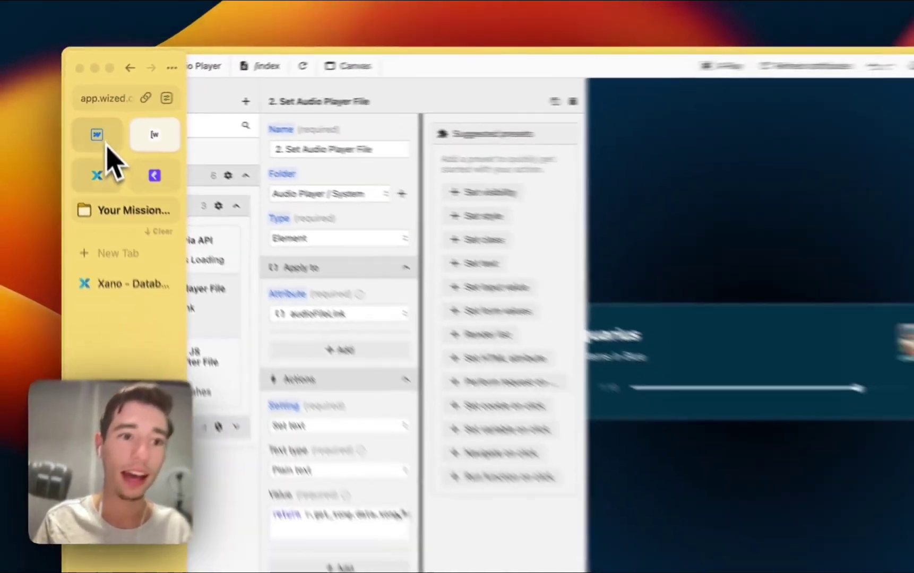
left_click(101, 138)
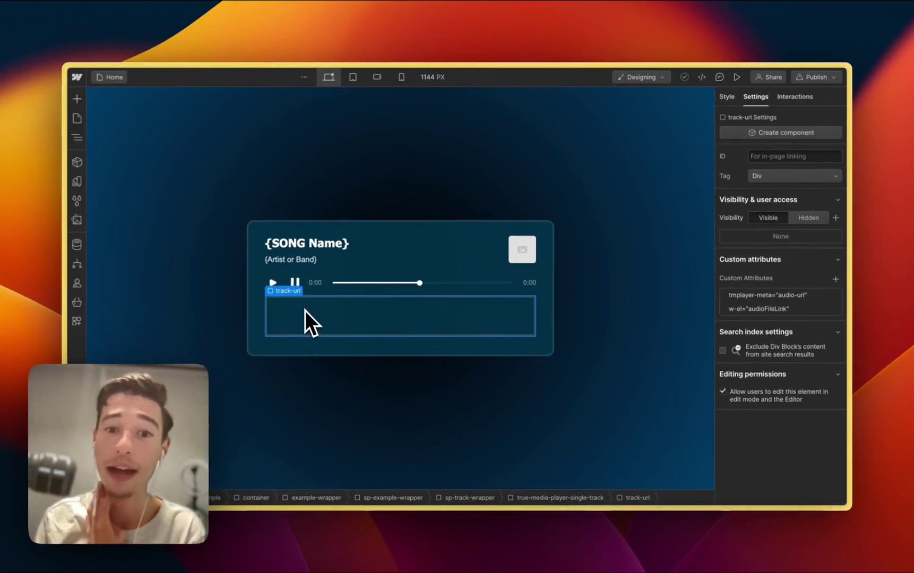
left_click(763, 311)
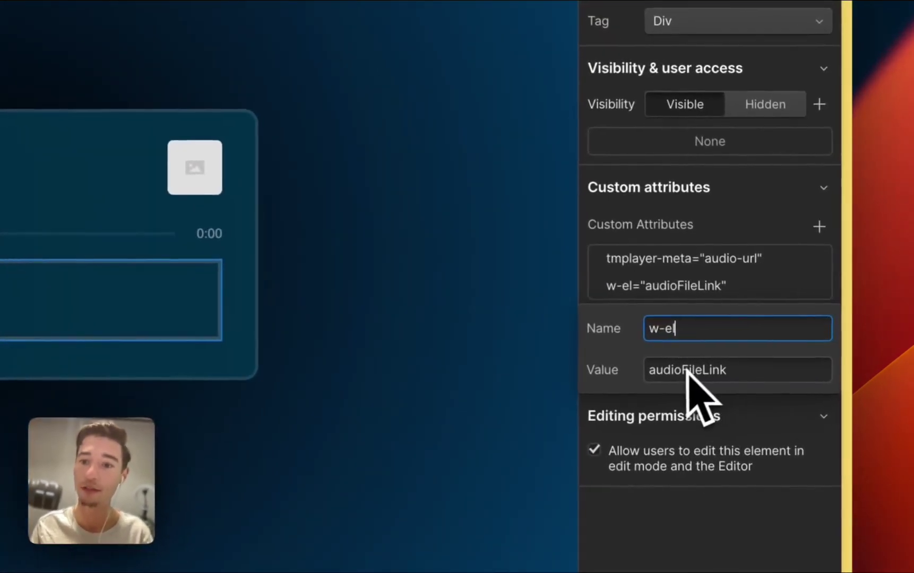
left_click(737, 218)
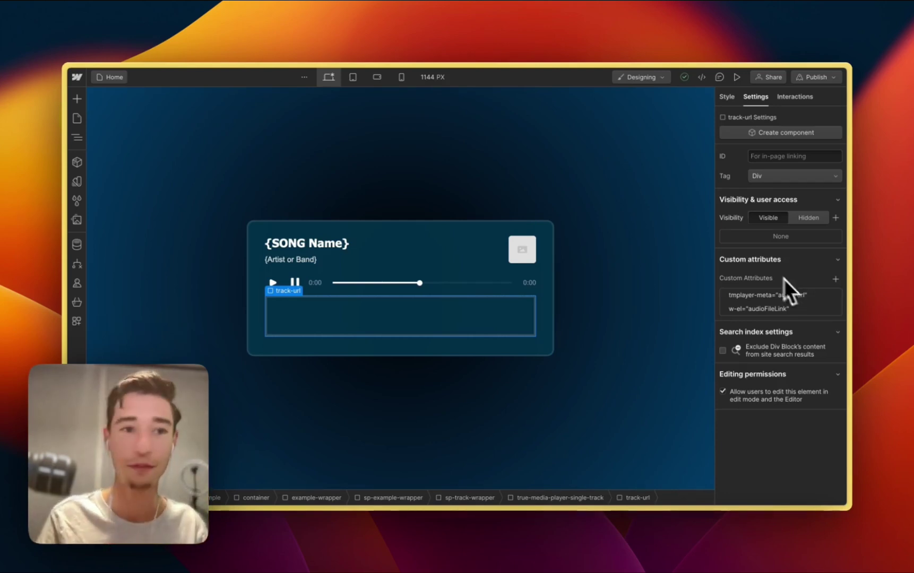
Step: Back in Wized, open the 3. Load Player JS Repository action's function code in the larger editor
mouse_move(76, 135)
left_click(124, 126)
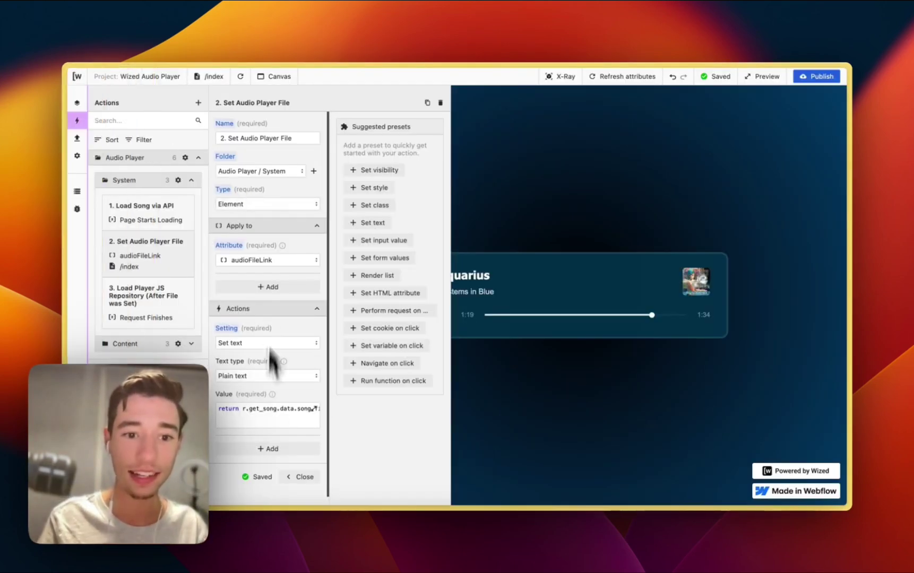
left_click(303, 477)
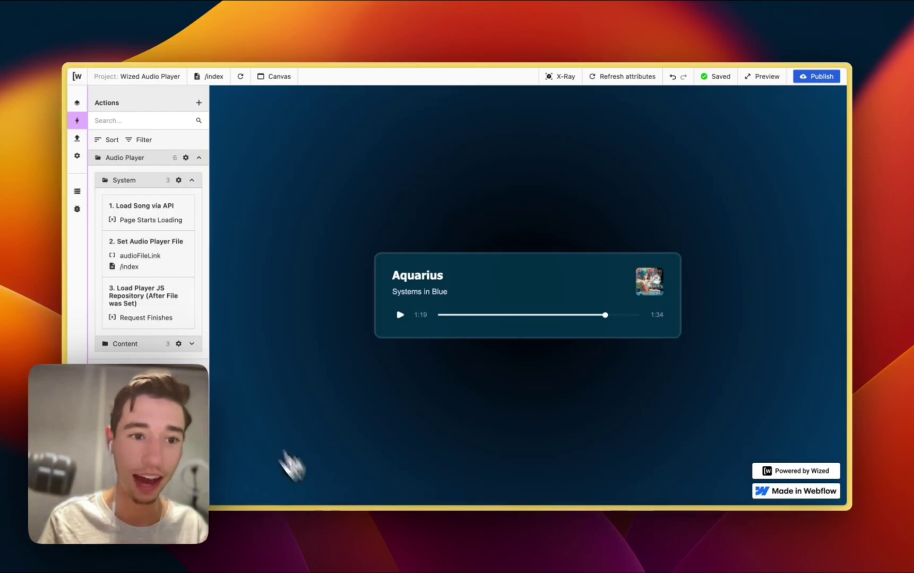
left_click(169, 304)
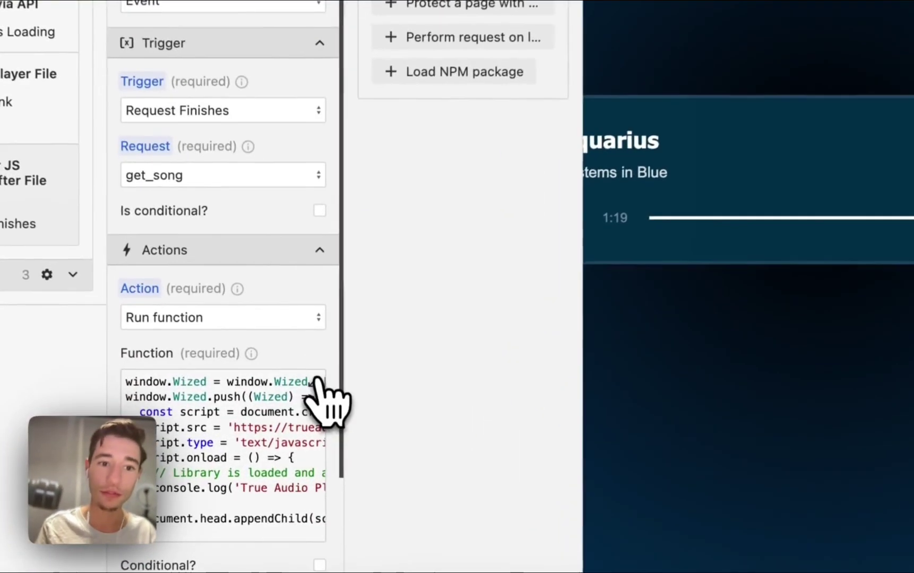
left_click(313, 394)
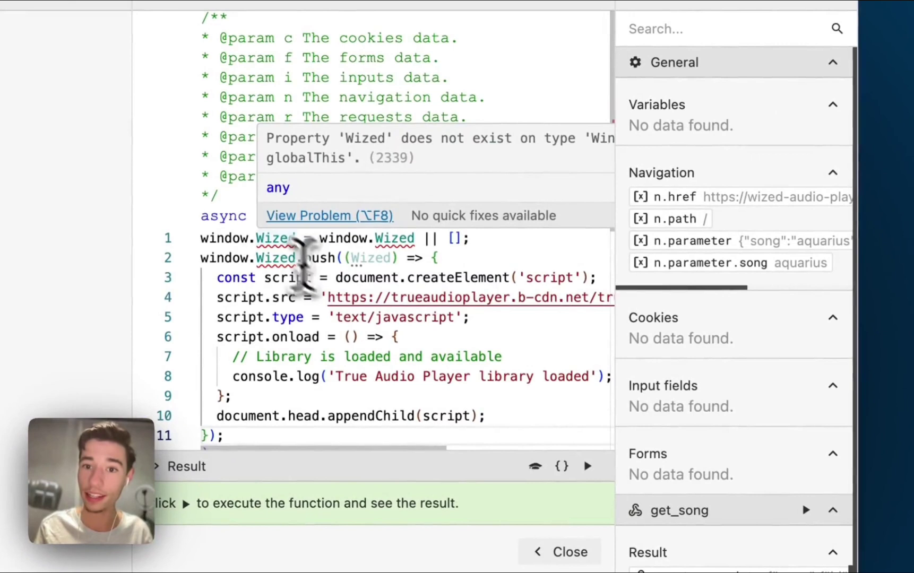
scroll(304, 263, "down", 2)
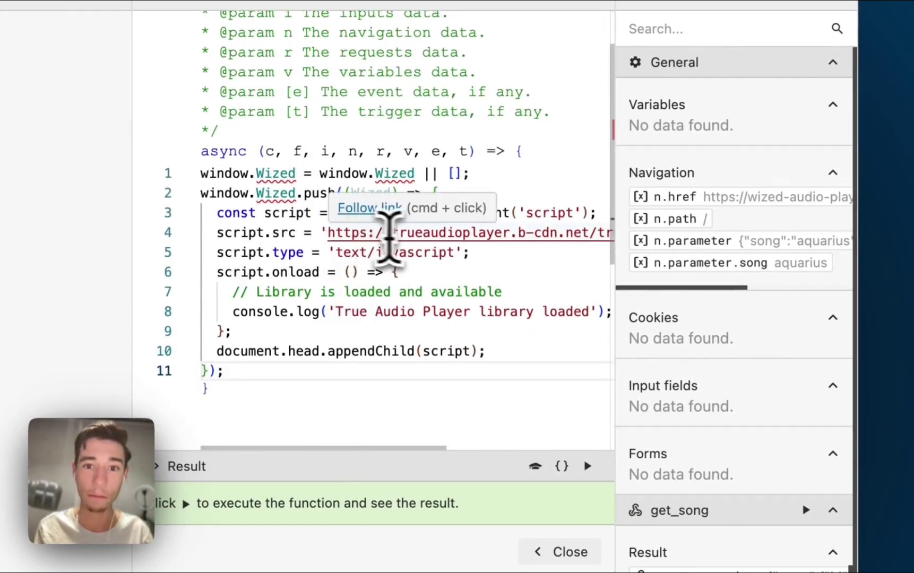
left_click(330, 232)
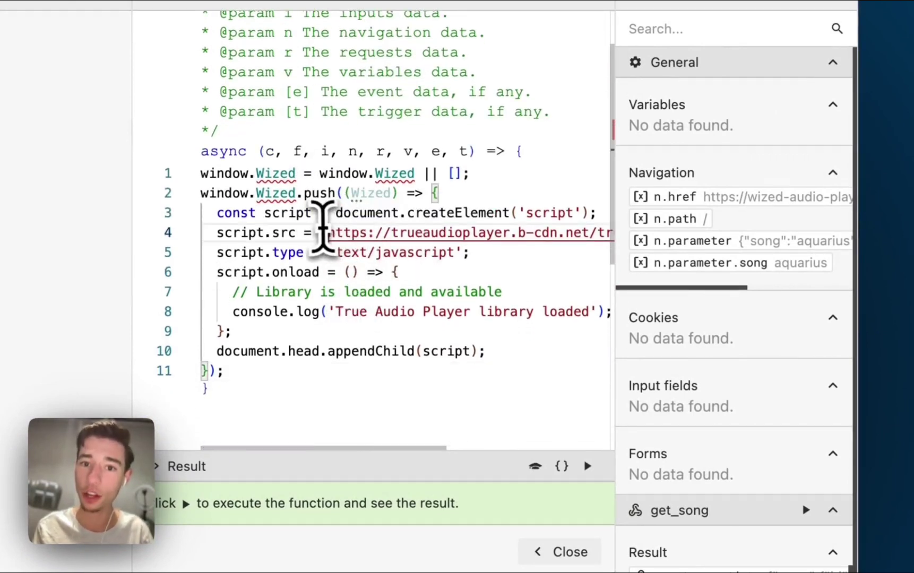
left_click_drag(326, 232, 610, 231)
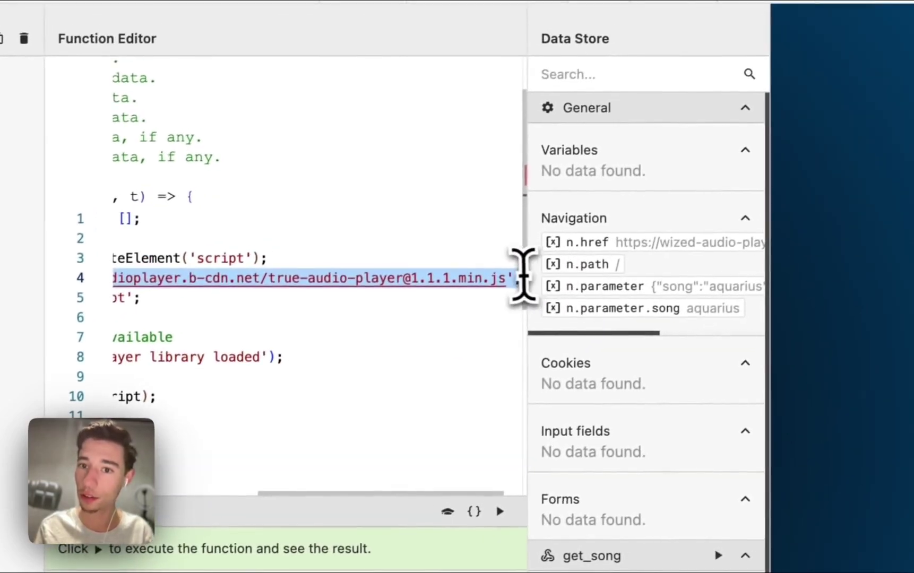
left_click_drag(523, 274, 504, 277)
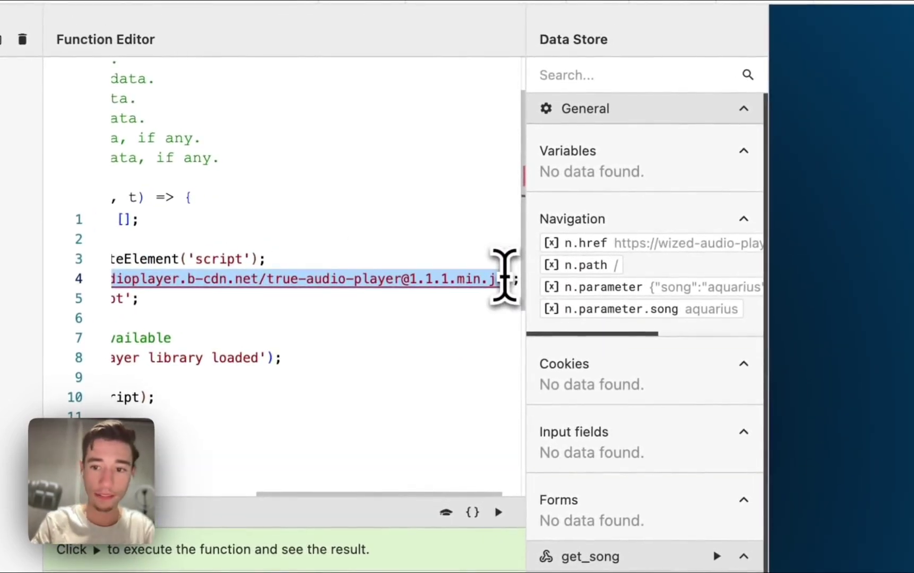
key("super+c")
key("super+t")
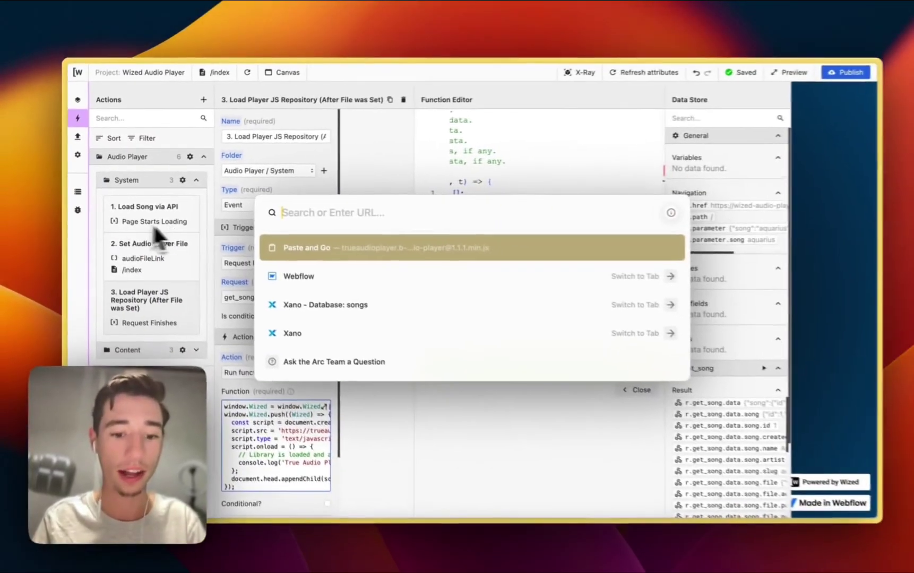
key("super+v")
key("Return")
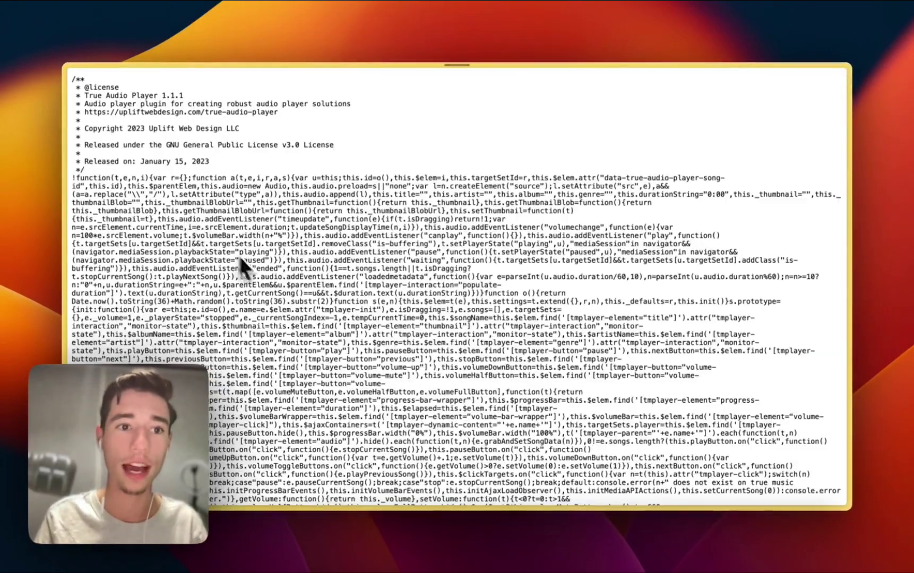
scroll(105, 200, "down", 10)
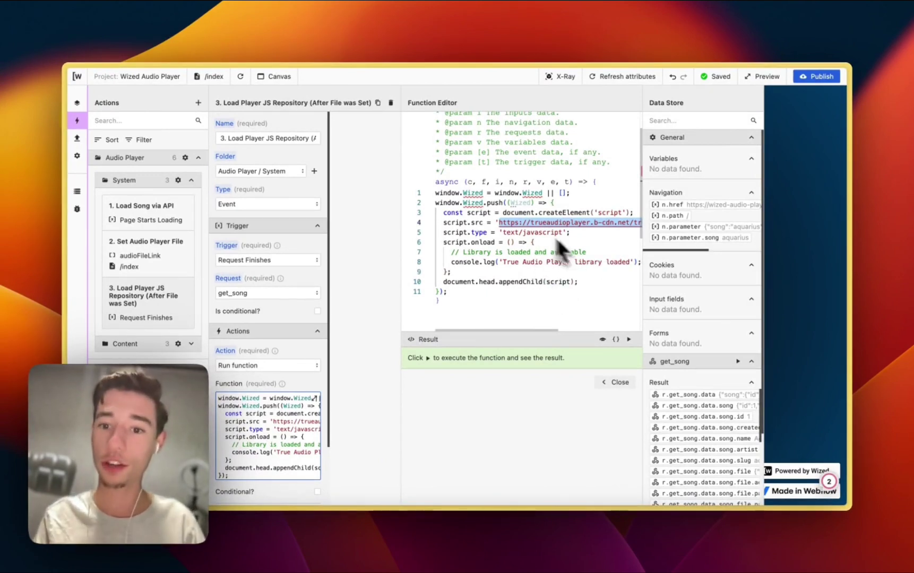
Step: Close the Function Editor and the Load Player JS Repository settings panel
left_click(616, 384)
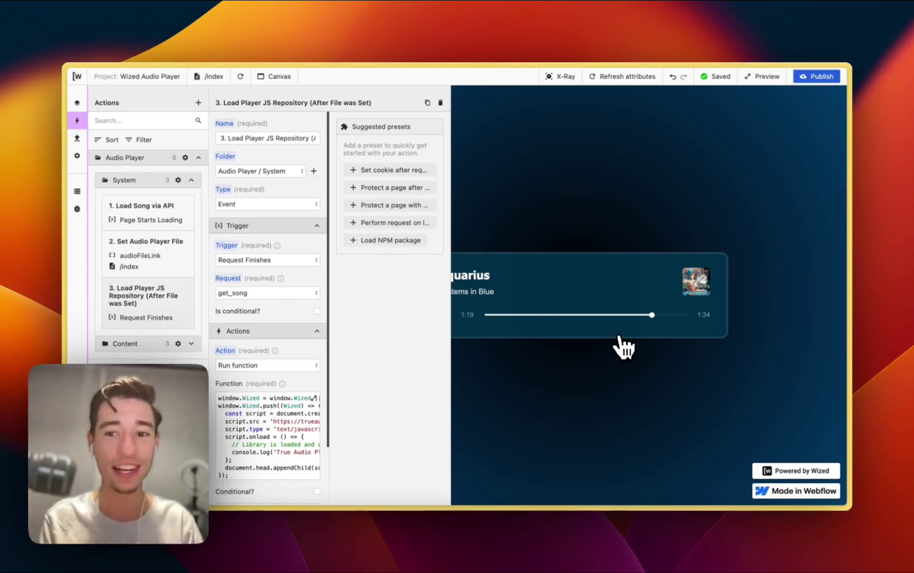
scroll(302, 312, "down", 4)
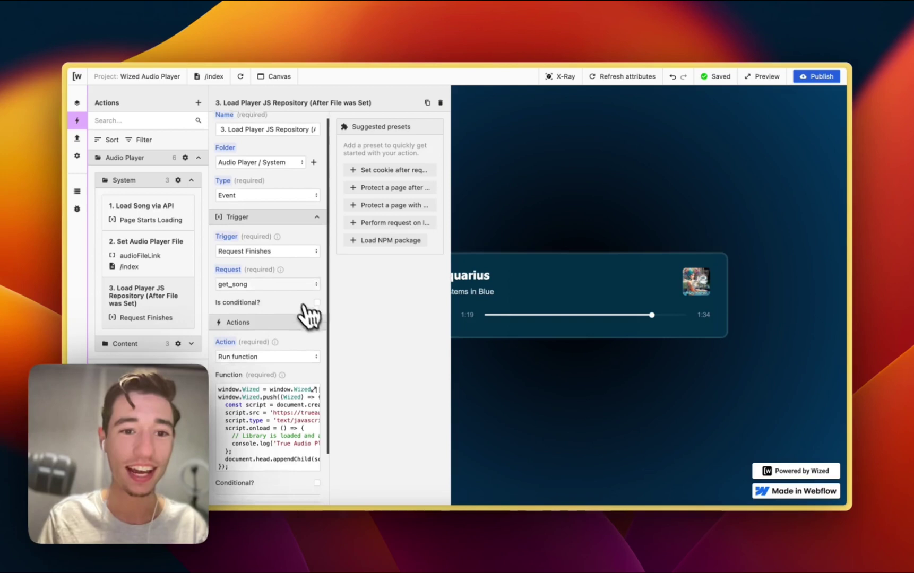
left_click(303, 440)
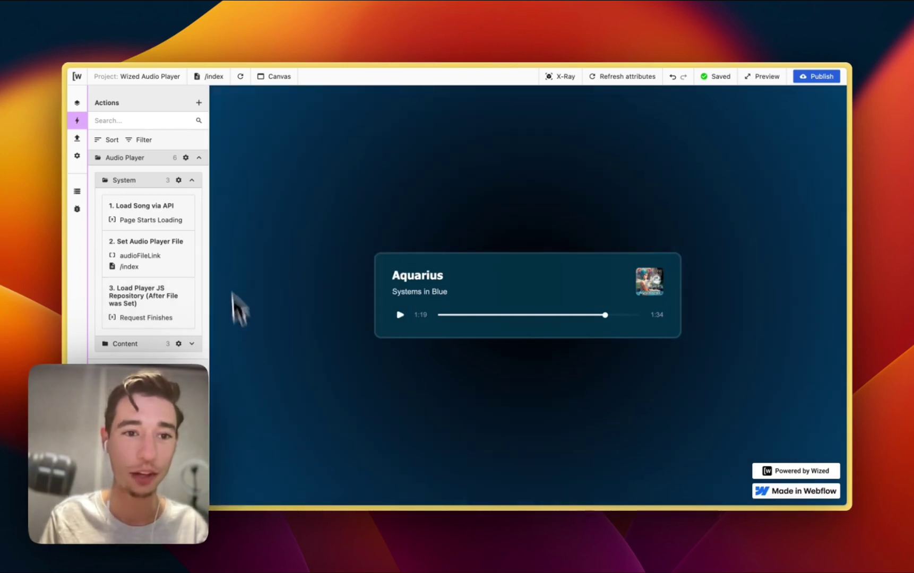
Step: Collapse the System action folder and expand the Content folder
left_click(192, 181)
left_click(192, 196)
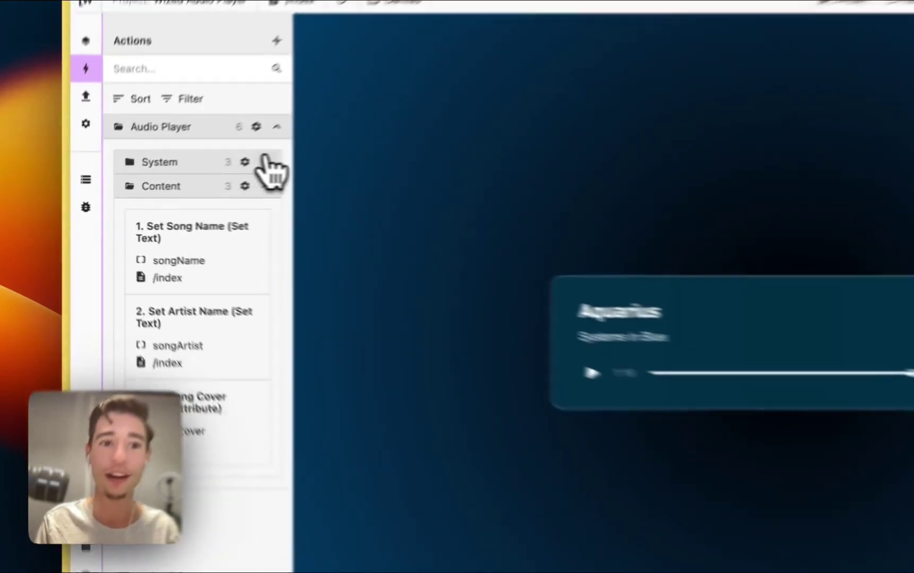
left_click(191, 180)
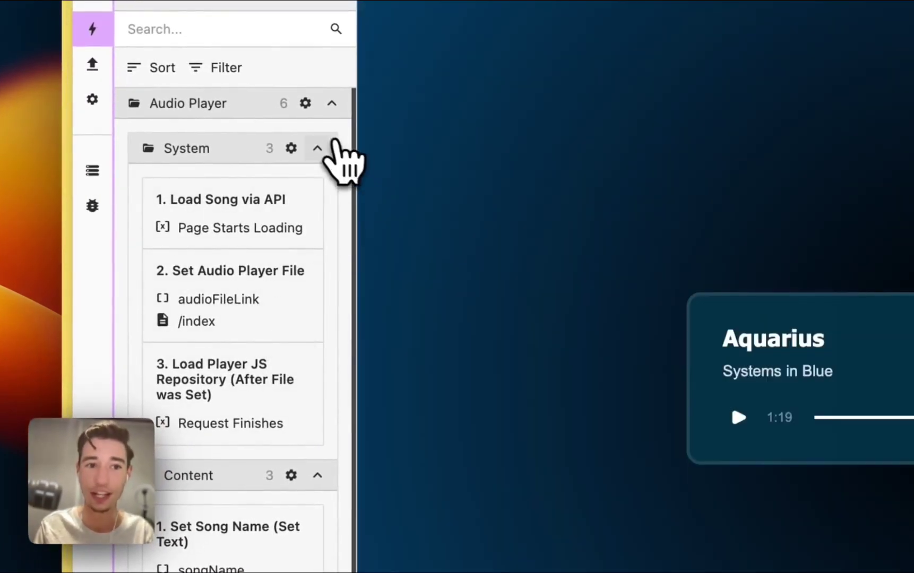
left_click(321, 149)
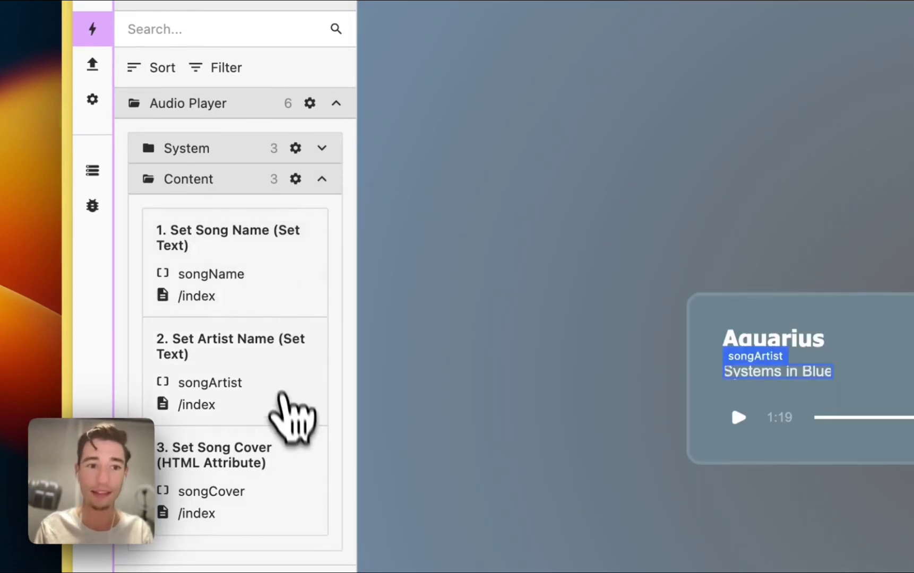
Step: Review the Set Song Name, Set Artist Name and Set Song Cover action settings, then close the panel
left_click(272, 277)
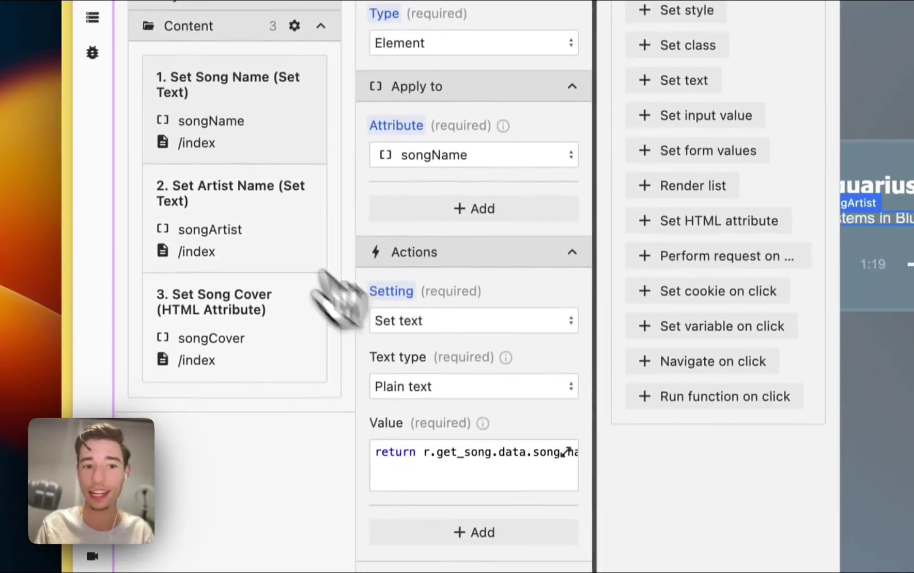
left_click(249, 250)
left_click(265, 361)
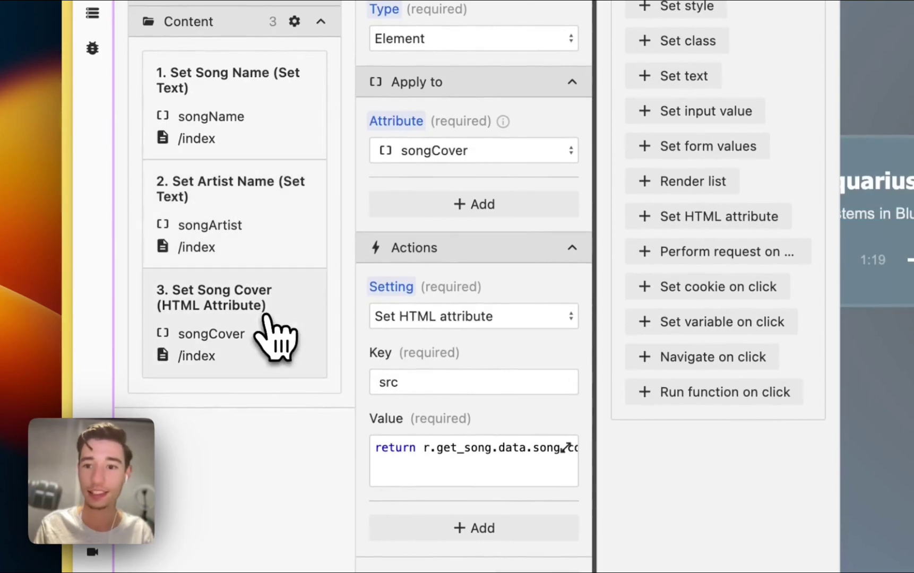
left_click(285, 241)
left_click(290, 123)
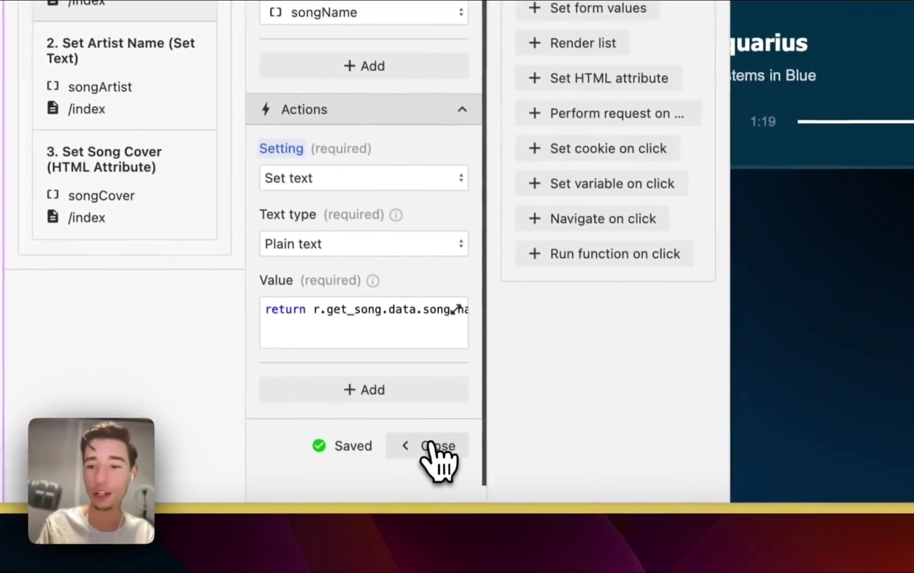
left_click(562, 572)
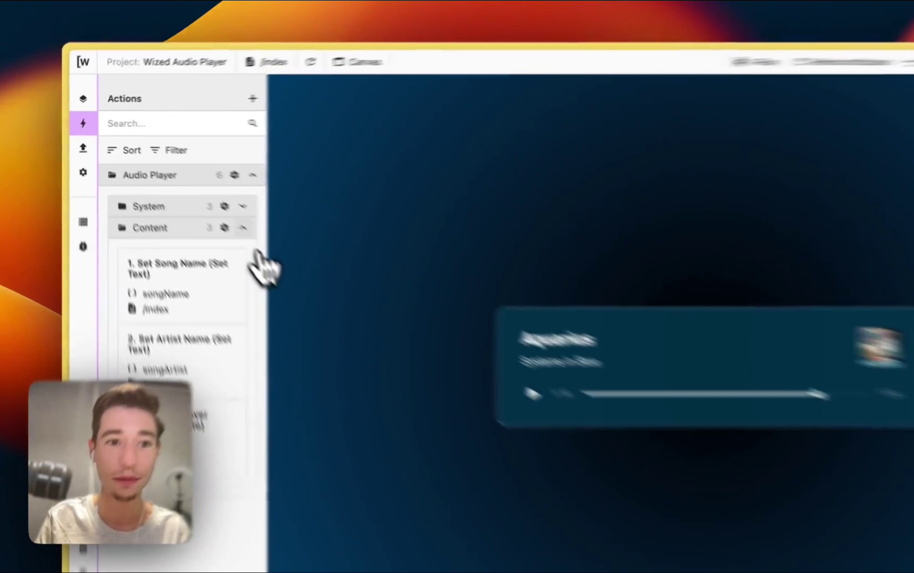
Step: Collapse the Content folder, then play Aquarius in the preview and pause at 1:28
left_click(191, 195)
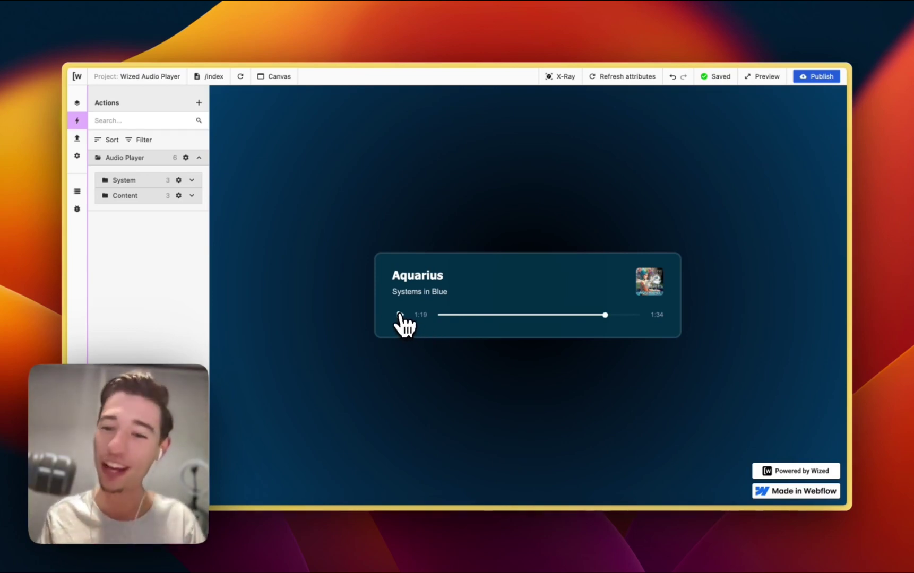
left_click(400, 316)
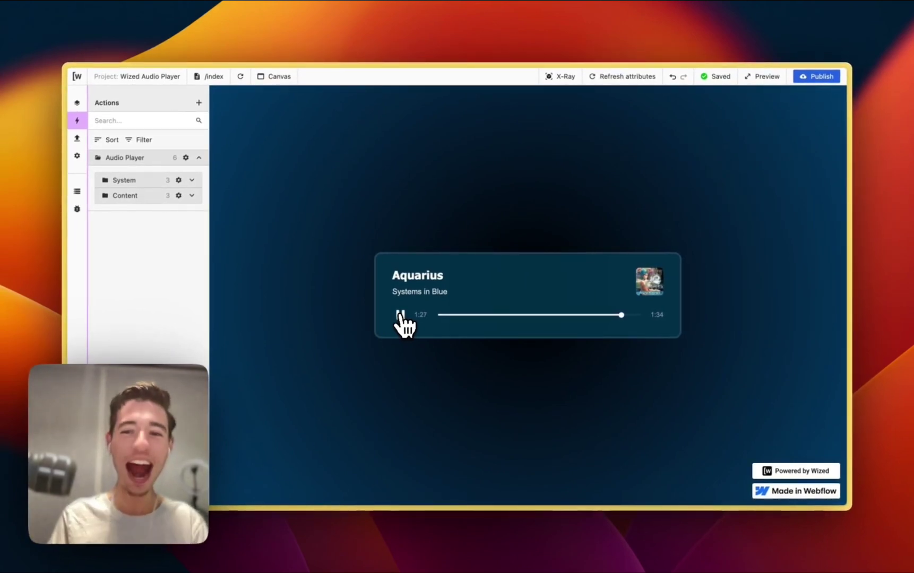
left_click(401, 315)
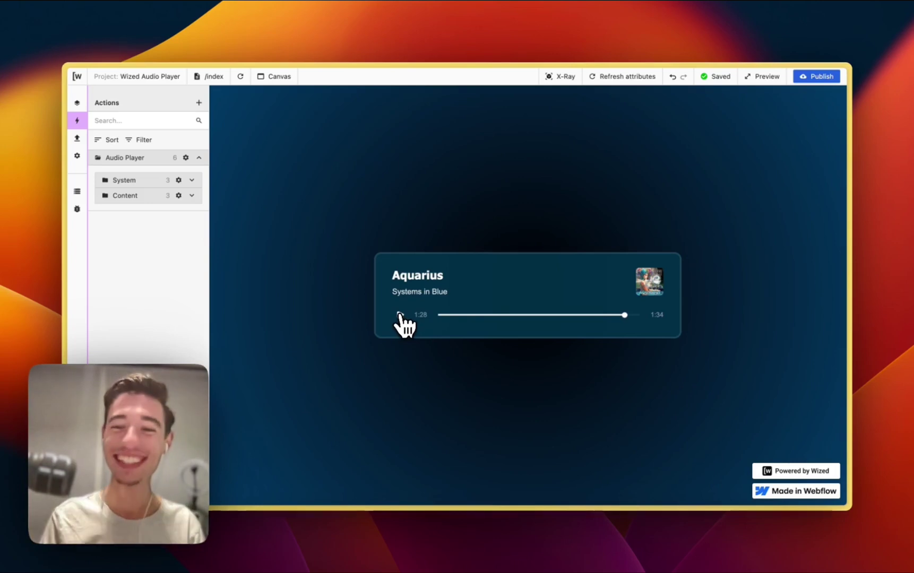